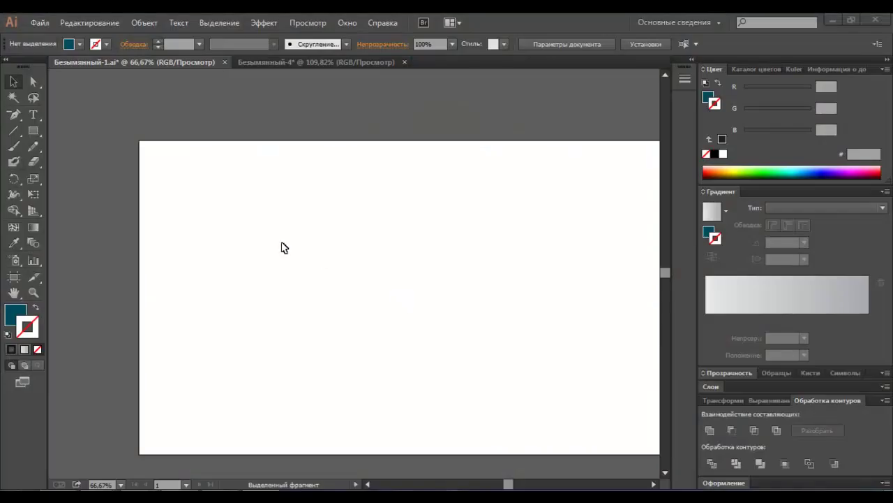
Draw a 240 pt teal square, Alt-drag a copy directly below it, and select both
{"action": "key", "text": "m"}
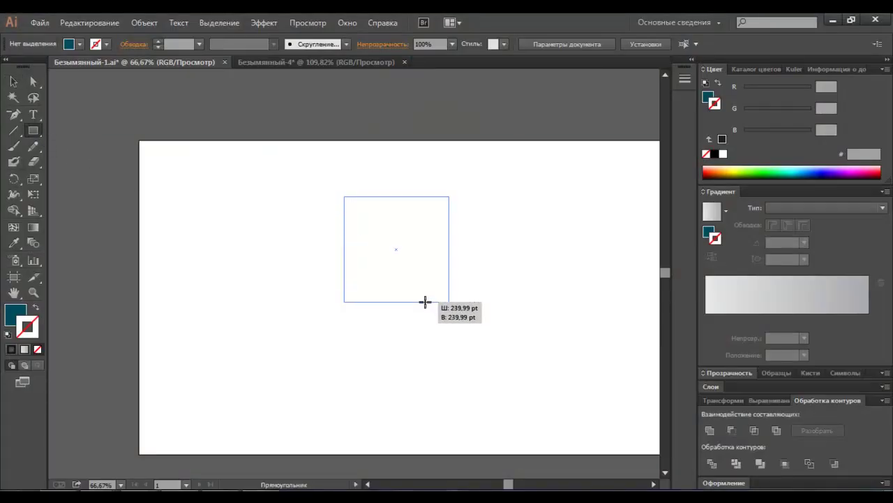
{"action": "left_click_drag", "start_coordinate": [343, 197], "coordinate": [449, 301]}
{"action": "left_click", "coordinate": [12, 81]}
{"action": "left_click_drag", "start_coordinate": [422, 265], "coordinate": [428, 369]}
{"action": "left_click", "coordinate": [423, 265], "text": "shift"}
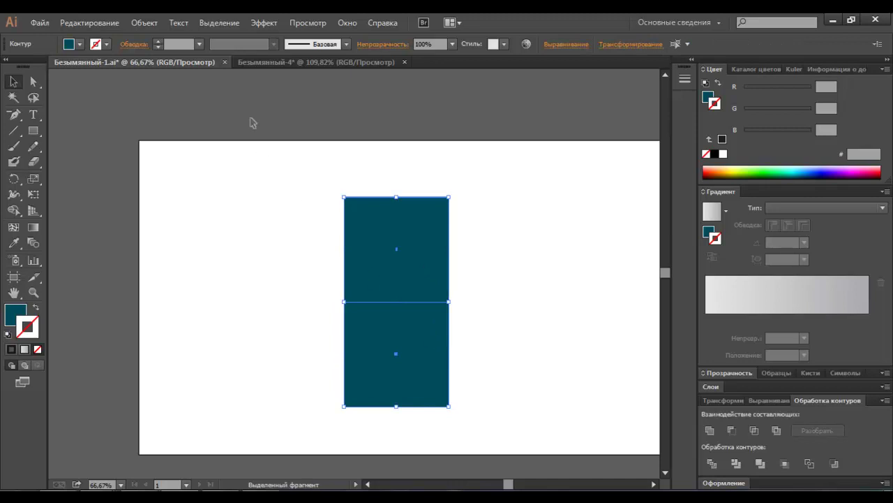
Add inner offset copies inside both squares with Offset Path
{"action": "left_click", "coordinate": [148, 21]}
{"action": "mouse_move", "coordinate": [162, 289]}
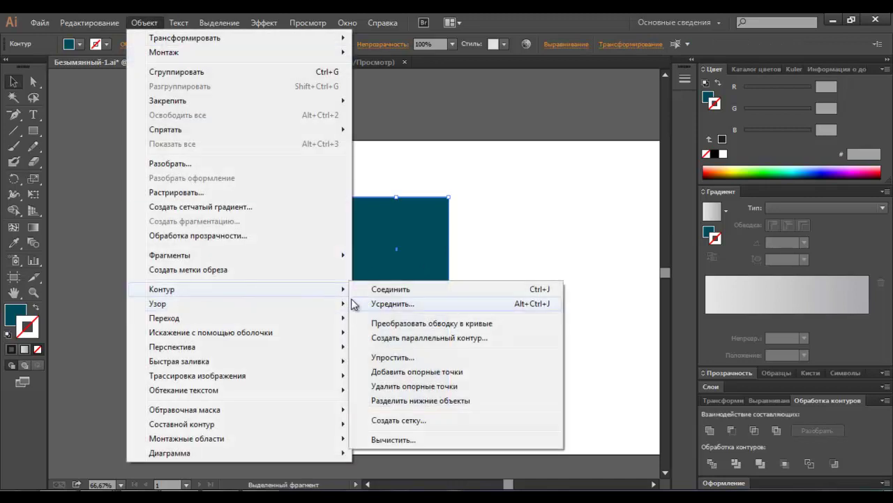
{"action": "left_click", "coordinate": [409, 338]}
{"action": "left_click", "coordinate": [454, 315]}
{"action": "left_click", "coordinate": [455, 315]}
{"action": "left_click", "coordinate": [518, 318]}
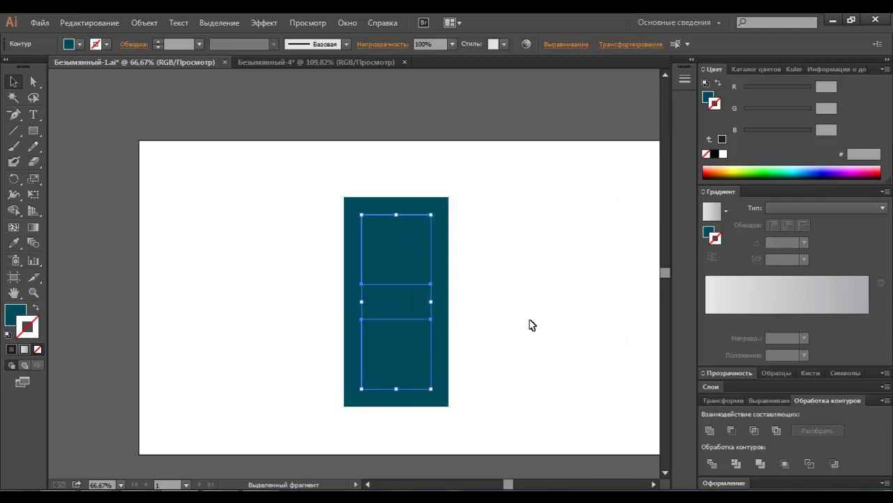
Make each square and its inner copy a compound path, leaving two teal frames
{"action": "left_click_drag", "start_coordinate": [482, 240], "coordinate": [405, 230]}
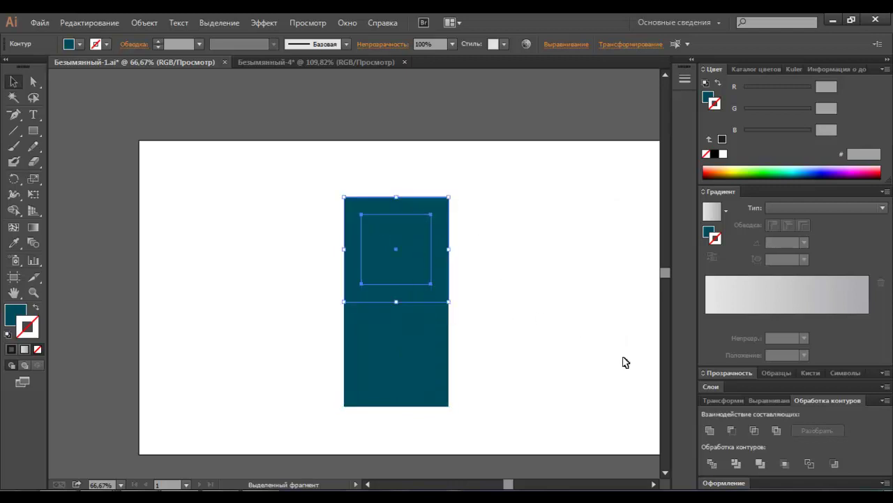
{"action": "key", "text": "ctrl+8"}
{"action": "left_click_drag", "start_coordinate": [499, 357], "coordinate": [368, 353]}
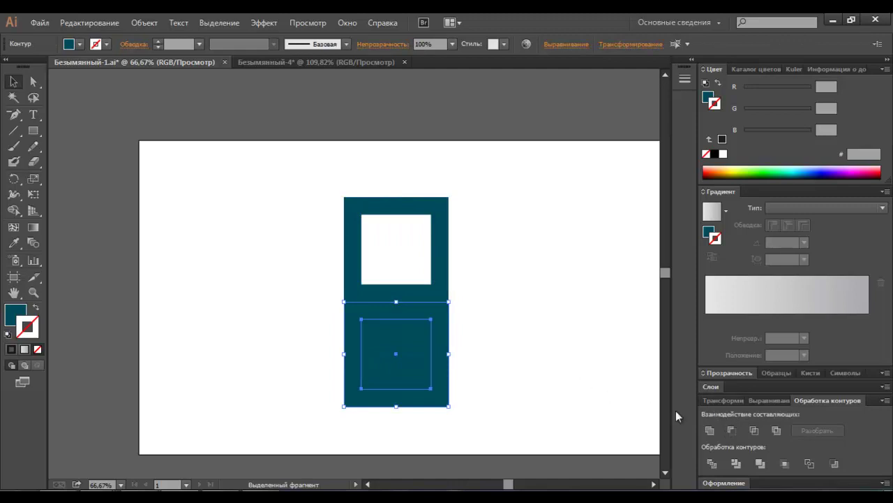
{"action": "left_click", "coordinate": [731, 429]}
{"action": "left_click", "coordinate": [479, 311]}
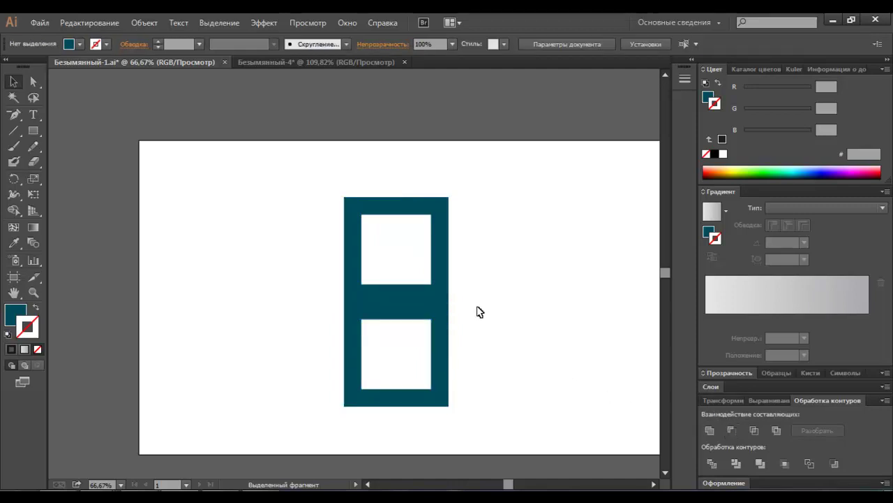
{"action": "left_click", "coordinate": [444, 260]}
Nudge the top frame down until its bottom bar overlaps the lower frame's top bar
{"action": "key", "text": "Down"}
{"action": "key", "text": "Down"}
{"action": "key", "text": "Down"}
{"action": "key", "text": "Down"}
{"action": "key", "text": "Down"}
{"action": "key", "text": "Down"}
{"action": "key", "text": "Down"}
{"action": "key", "text": "Down"}
{"action": "key", "text": "Down"}
{"action": "key", "text": "Down"}
{"action": "key", "text": "Down"}
{"action": "key", "text": "Down"}
{"action": "key", "text": "Down"}
{"action": "key", "text": "Down"}
{"action": "key", "text": "Down"}
{"action": "key", "text": "Down"}
{"action": "key", "text": "Down"}
{"action": "key", "text": "Down"}
{"action": "key", "text": "Down"}
{"action": "key", "text": "Down"}
{"action": "key", "text": "Down"}
{"action": "key", "text": "z"}
{"action": "left_click_drag", "start_coordinate": [393, 272], "coordinate": [477, 361]}
{"action": "key", "text": "v"}
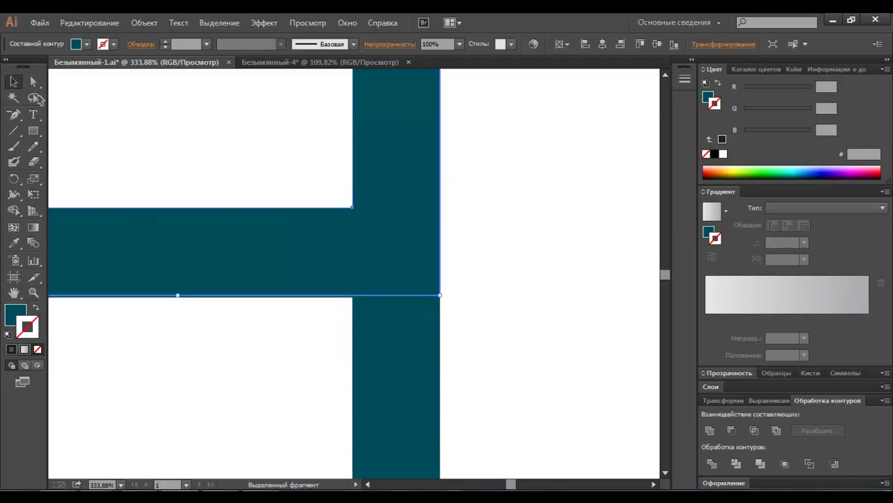
{"action": "key", "text": "Down"}
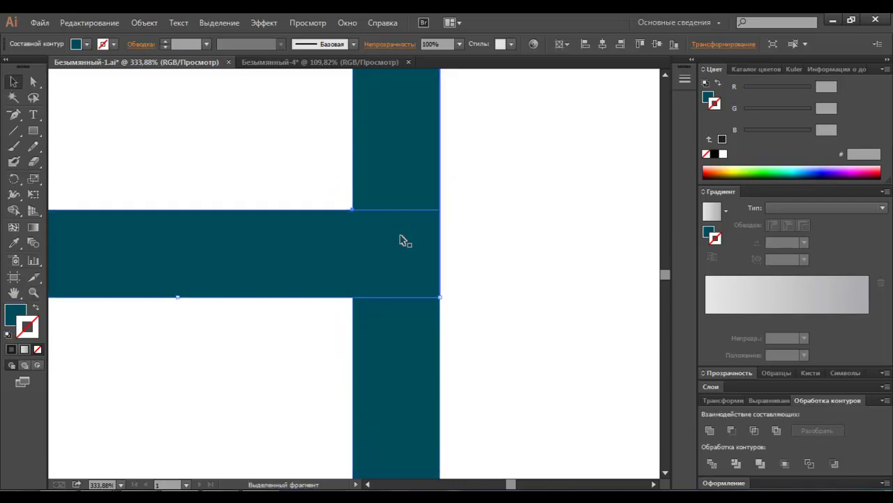
Unite both overlapping frames in Pathfinder into one figure-eight shape
{"action": "left_click", "coordinate": [458, 255]}
{"action": "left_click_drag", "start_coordinate": [292, 159], "coordinate": [456, 311]}
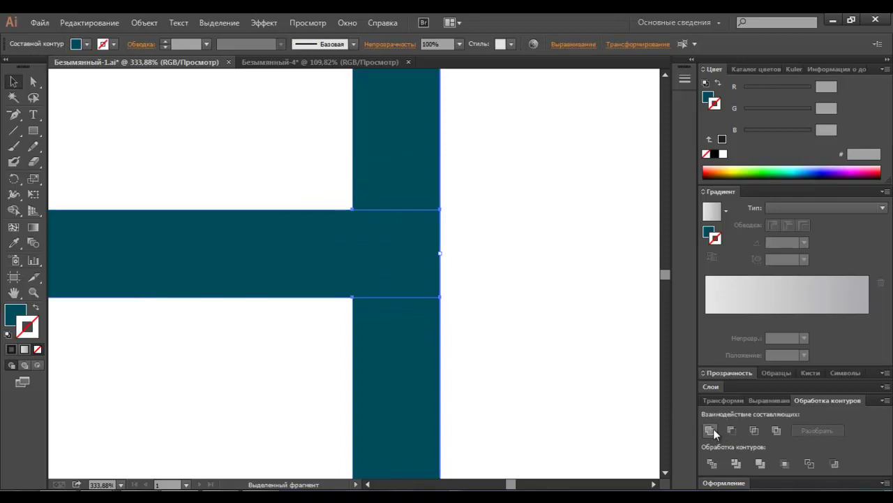
{"action": "left_click", "coordinate": [409, 405]}
{"action": "key", "text": "ctrl+1"}
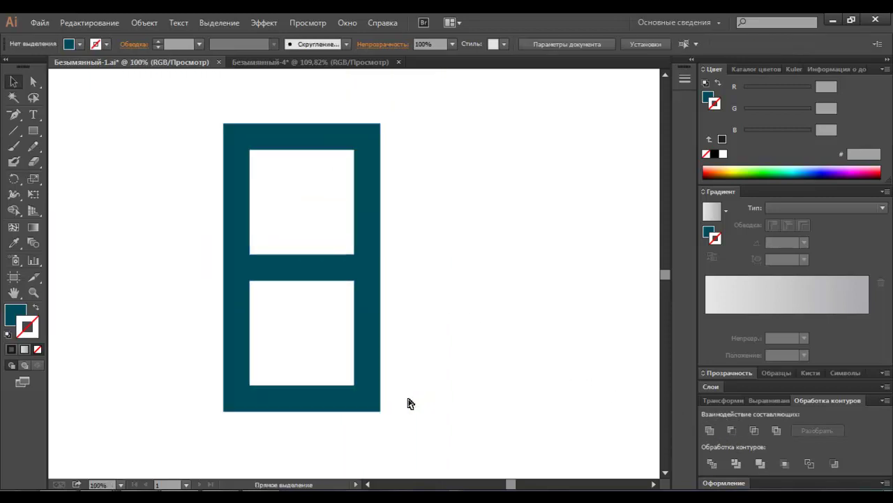
{"action": "key", "text": "ctrl+minus"}
{"action": "left_click", "coordinate": [376, 268]}
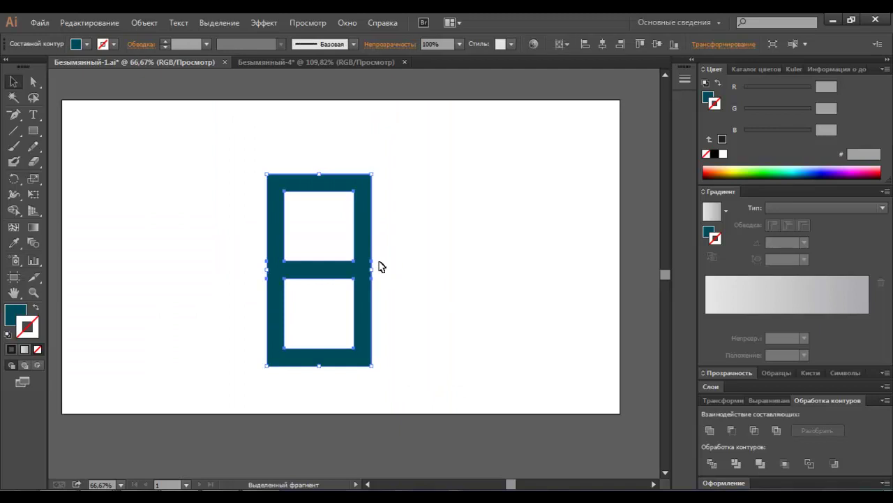
{"action": "left_click", "coordinate": [217, 232]}
Draw a line diagonally down-right from the shape's top-left corner
{"action": "key", "text": "backslash"}
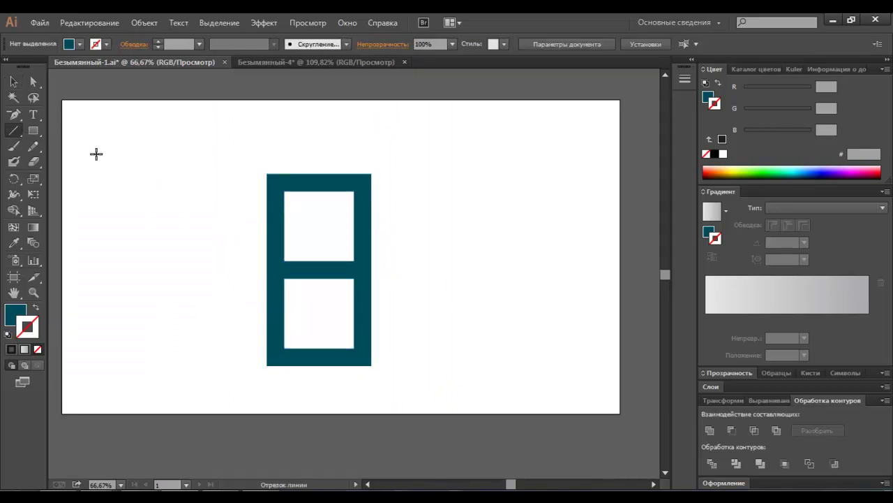
{"action": "key", "text": "z"}
{"action": "left_click_drag", "start_coordinate": [238, 157], "coordinate": [381, 307]}
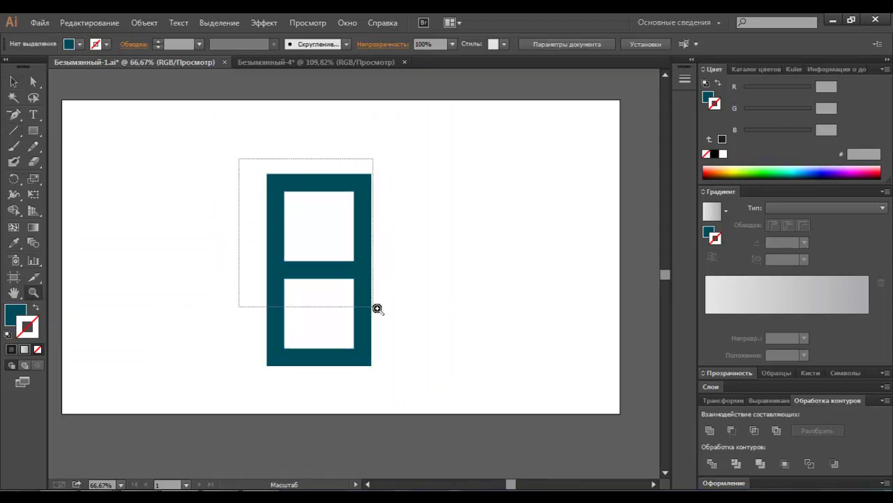
{"action": "left_click", "coordinate": [13, 130]}
{"action": "left_click_drag", "start_coordinate": [195, 110], "coordinate": [336, 256]}
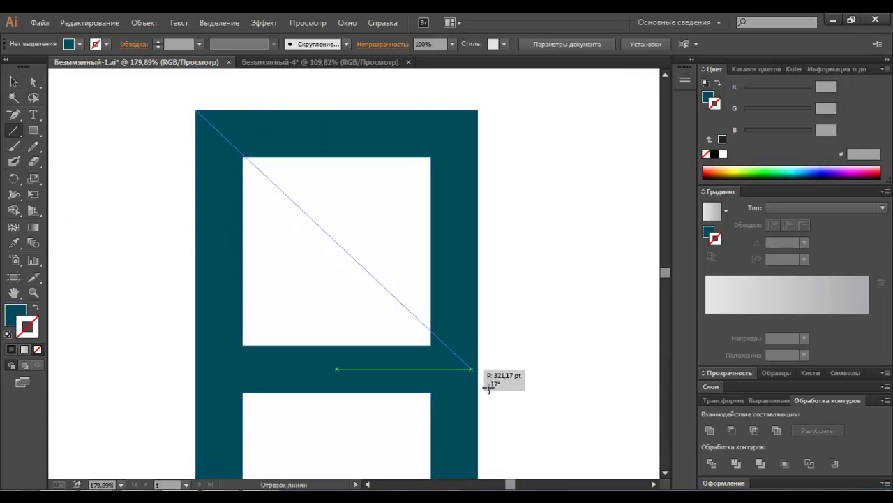
{"action": "left_click_drag", "start_coordinate": [336, 256], "coordinate": [503, 416]}
Snap the diagonal line's lower endpoint onto the right end of the middle bar
{"action": "key", "text": "z"}
{"action": "left_click_drag", "start_coordinate": [370, 295], "coordinate": [554, 454]}
{"action": "left_click", "coordinate": [16, 81]}
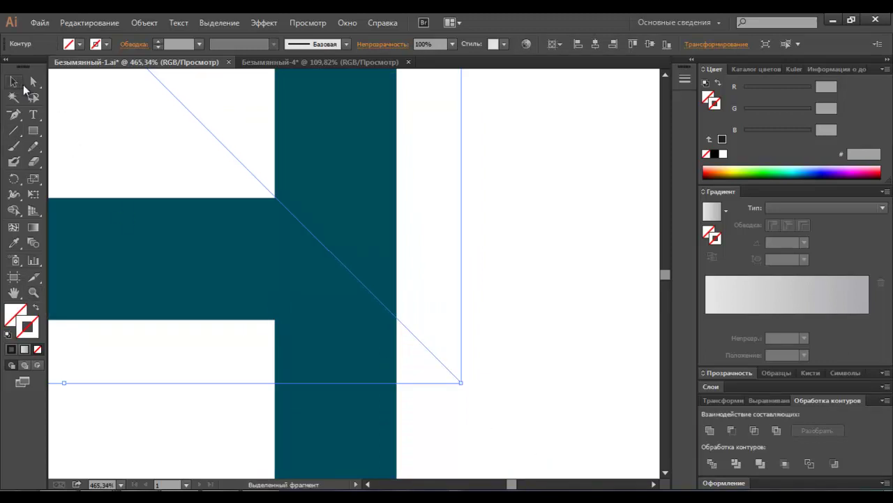
{"action": "key", "text": "a"}
{"action": "left_click", "coordinate": [461, 383]}
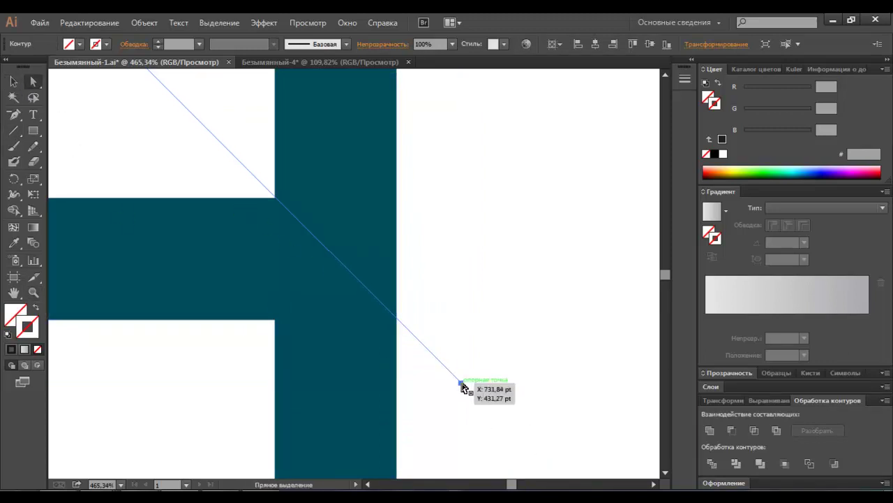
{"action": "left_click_drag", "start_coordinate": [461, 383], "coordinate": [400, 322]}
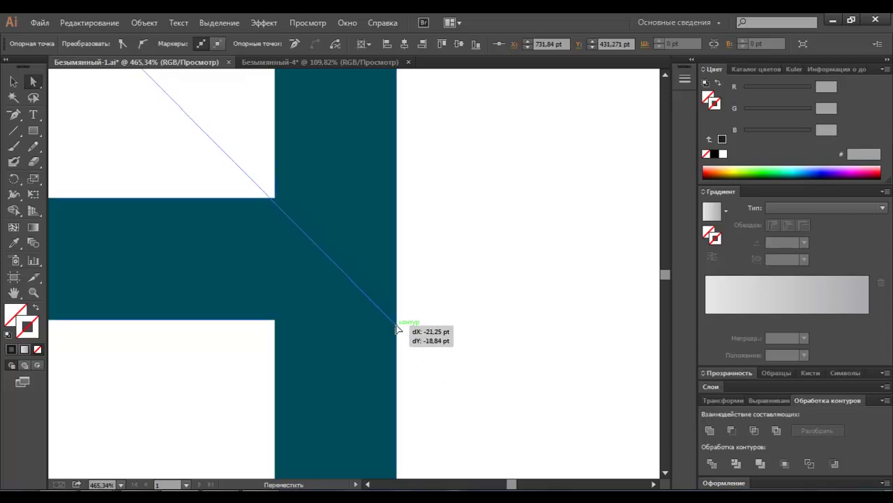
{"action": "left_click_drag", "start_coordinate": [397, 325], "coordinate": [397, 322]}
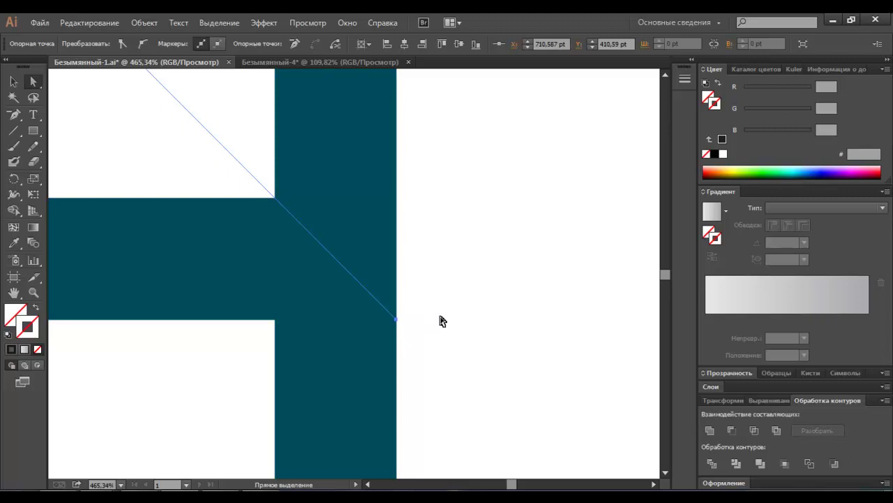
{"action": "key", "text": "ctrl+minus"}
{"action": "key", "text": "ctrl+minus"}
{"action": "key", "text": "ctrl+minus"}
{"action": "key", "text": "ctrl+minus"}
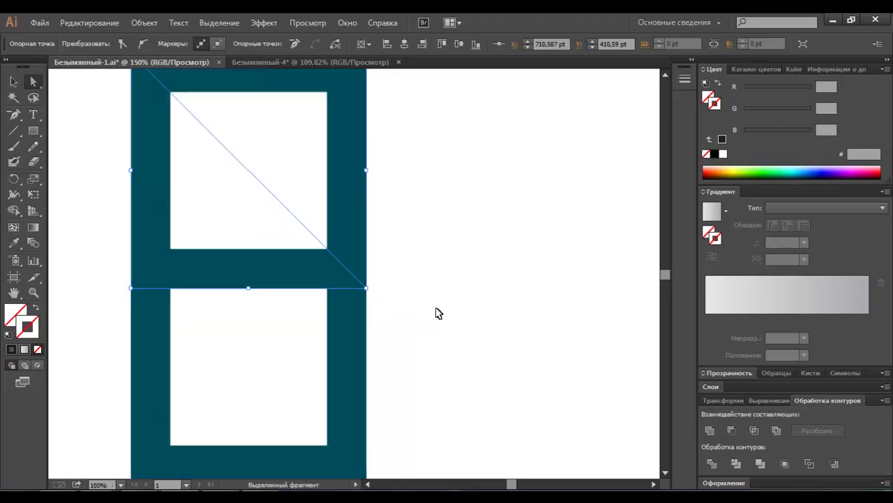
{"action": "key", "text": "ctrl+minus"}
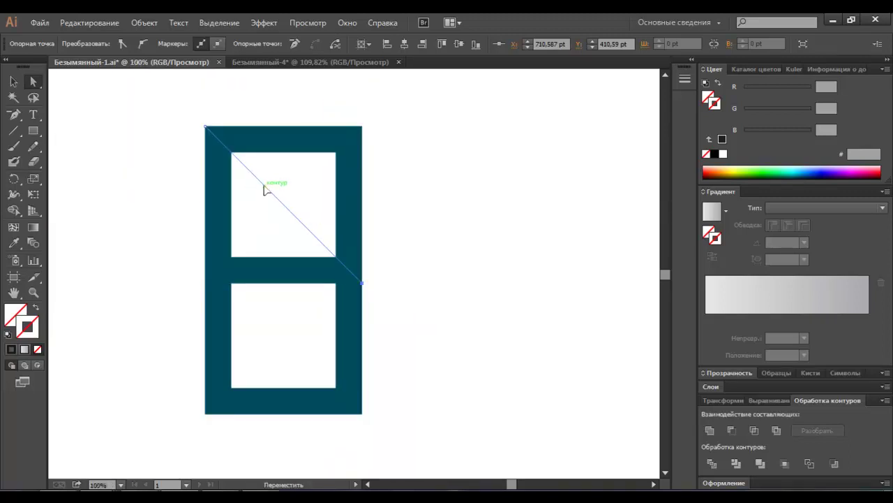
{"action": "key", "text": "alt"}
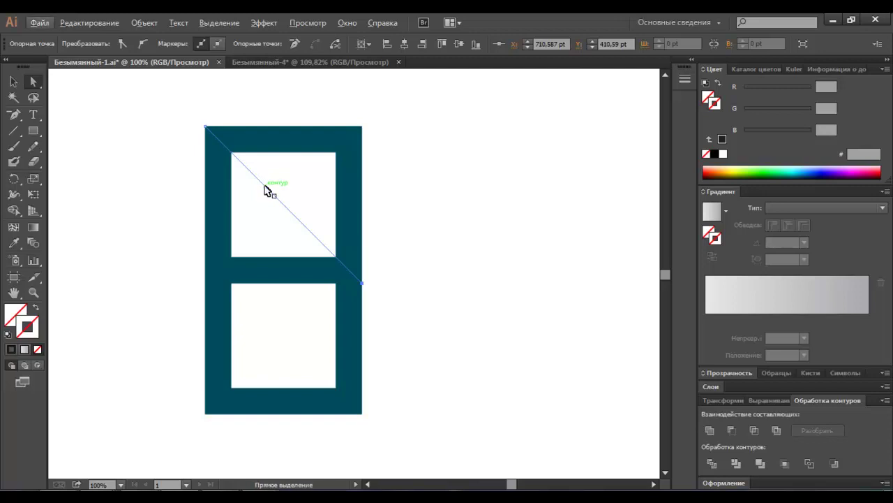
Copy the diagonal line 200 pt down across the lower half of the figure-eight
{"action": "key", "text": "v"}
{"action": "mouse_move", "coordinate": [265, 186]}
{"action": "left_mouse_down"}
{"action": "mouse_move", "coordinate": [245, 348]}
{"action": "mouse_move", "coordinate": [250, 320]}
{"action": "left_mouse_up"}
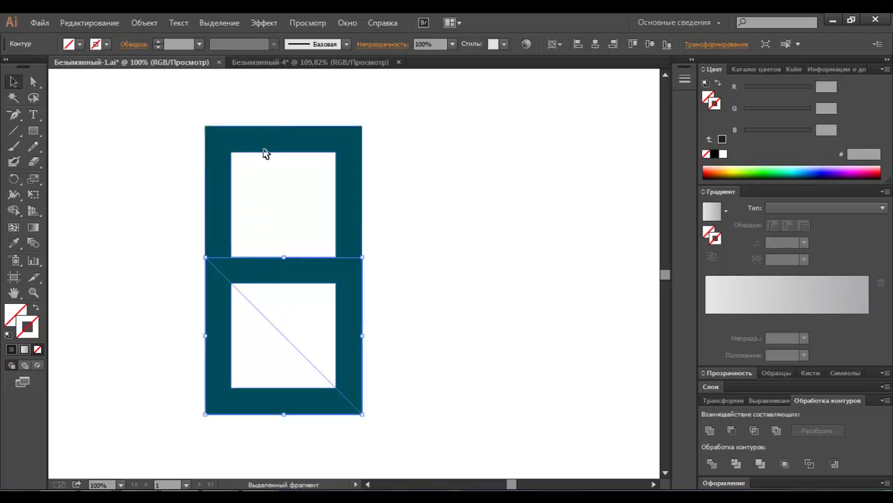
{"action": "left_click_drag", "start_coordinate": [300, 174], "coordinate": [235, 231]}
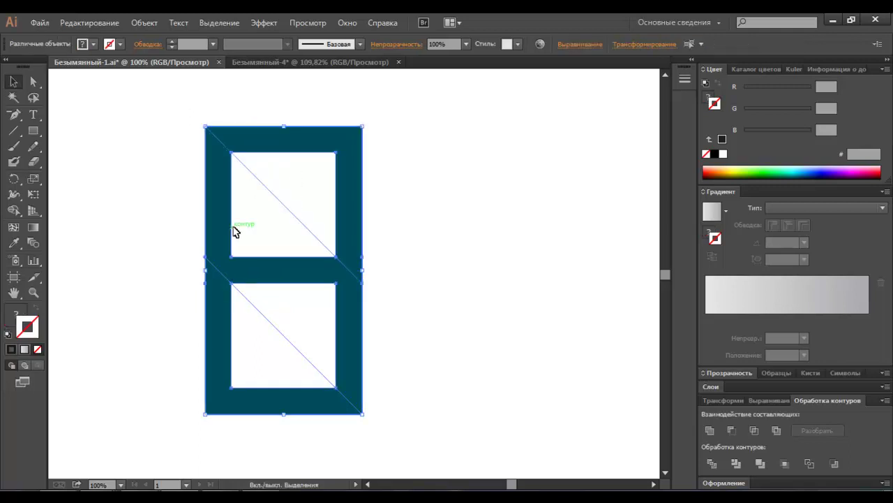
{"action": "left_click", "coordinate": [121, 44]}
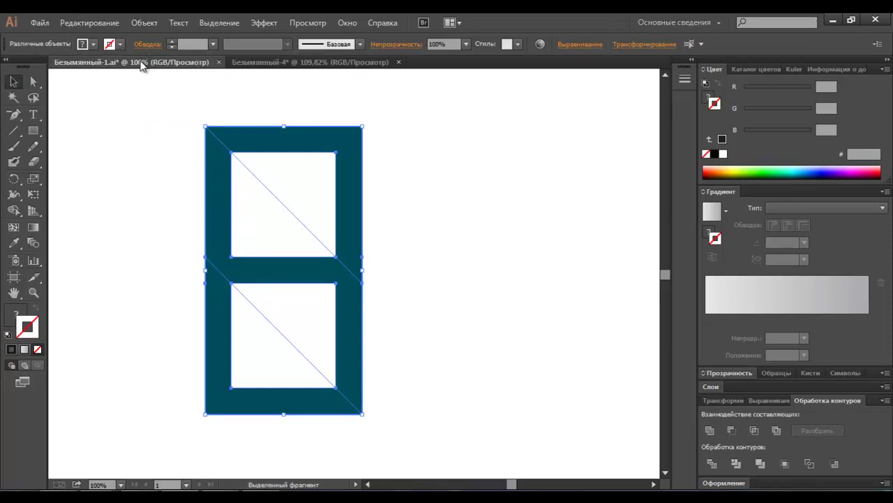
{"action": "left_click", "coordinate": [284, 137]}
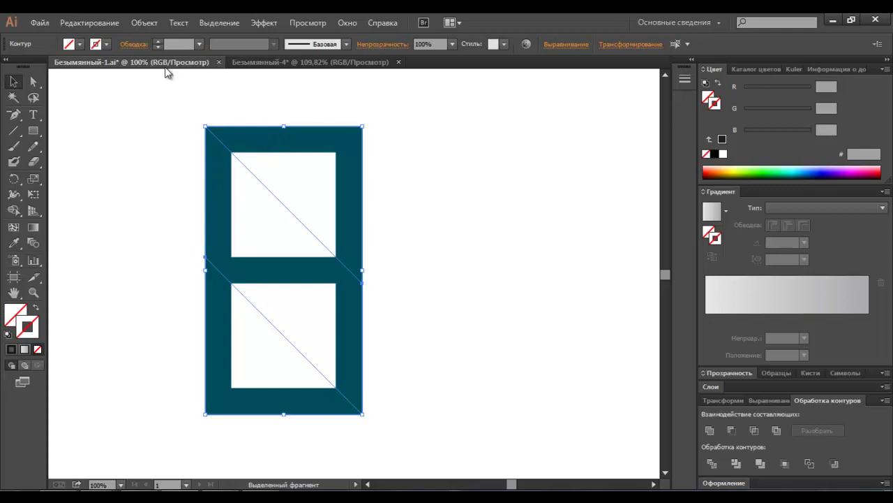
Give the diagonal lines a black stroke, then select the top frame's diagonal
{"action": "left_click", "coordinate": [106, 44]}
{"action": "left_click", "coordinate": [37, 67]}
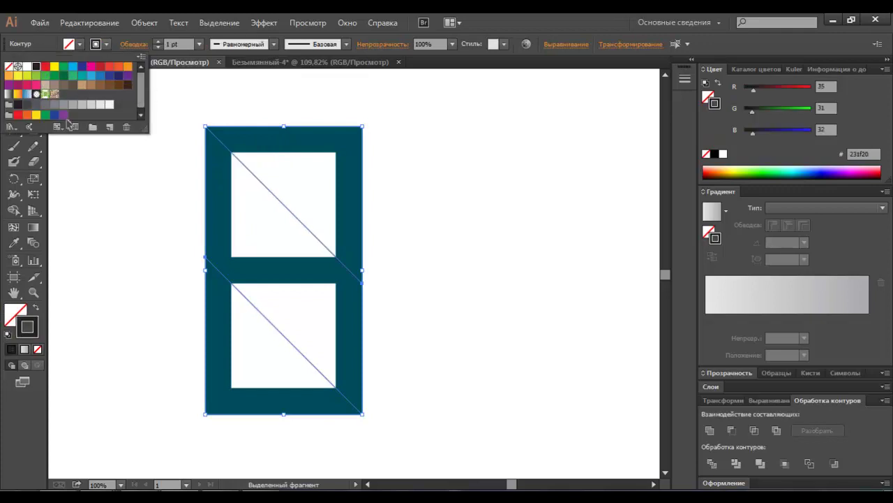
{"action": "left_click", "coordinate": [133, 209]}
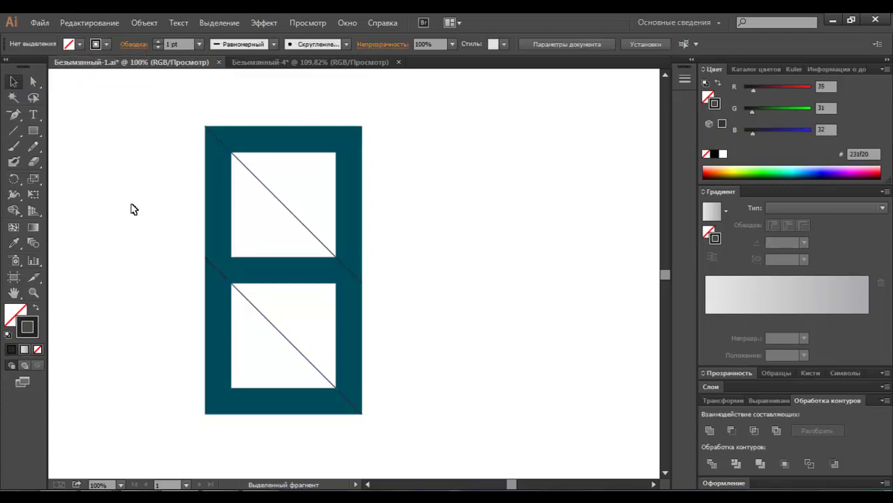
{"action": "left_click", "coordinate": [265, 187]}
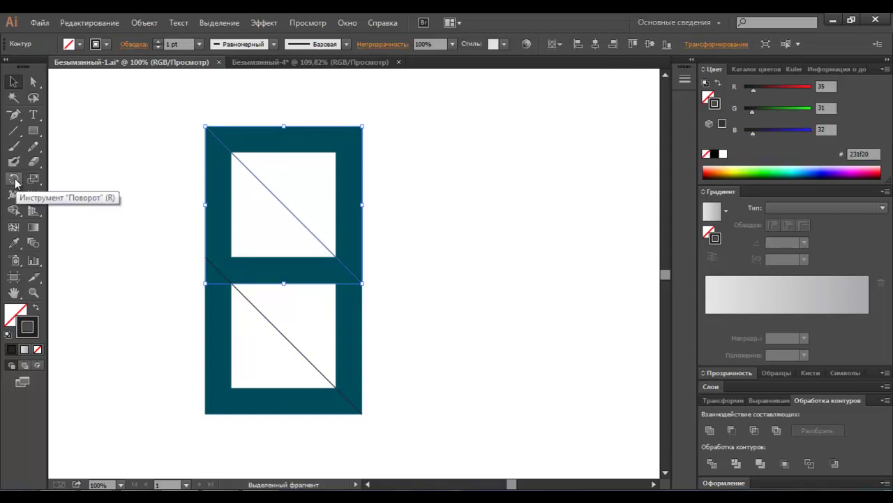
Reflect a copy of the top diagonal across the square and extend its lower end past the frame
{"action": "left_click", "coordinate": [16, 183]}
{"action": "left_click", "coordinate": [47, 195]}
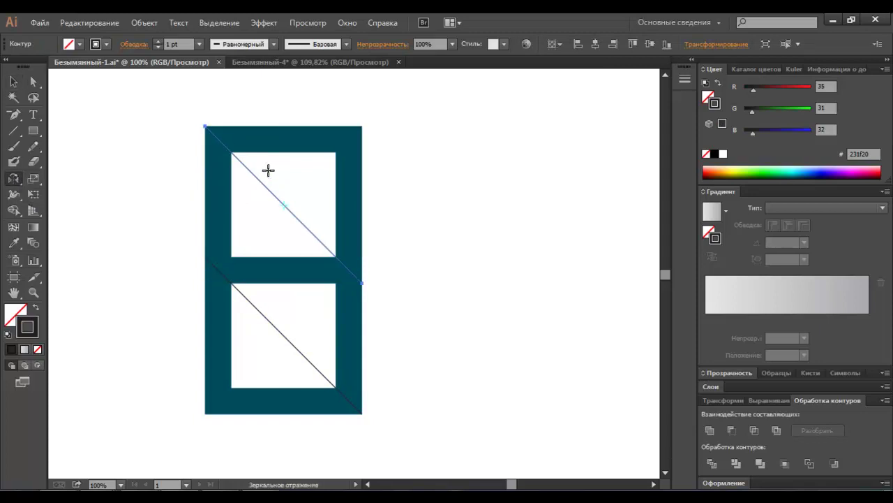
{"action": "left_click", "coordinate": [281, 124]}
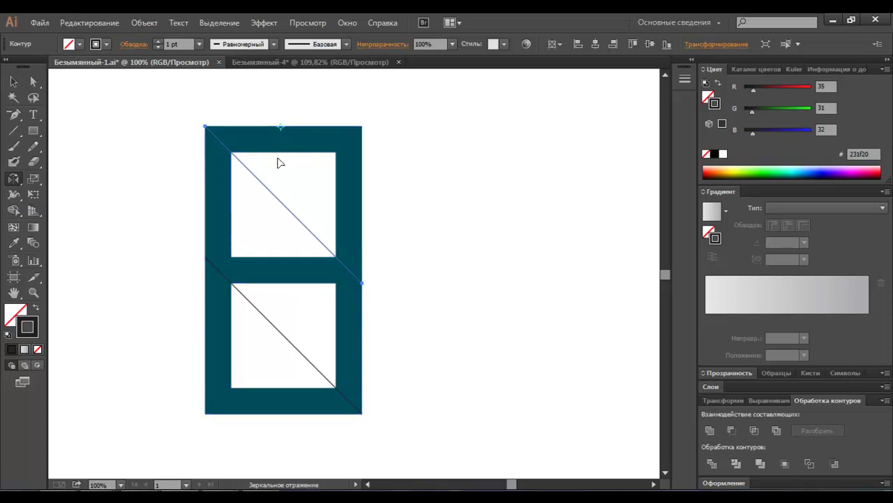
{"action": "mouse_move", "coordinate": [262, 185]}
{"action": "left_mouse_down"}
{"action": "mouse_move", "coordinate": [307, 180]}
{"action": "mouse_move", "coordinate": [309, 193]}
{"action": "left_mouse_up"}
{"action": "key", "text": "v"}
{"action": "key", "text": "a"}
{"action": "left_click_drag", "start_coordinate": [216, 294], "coordinate": [201, 288]}
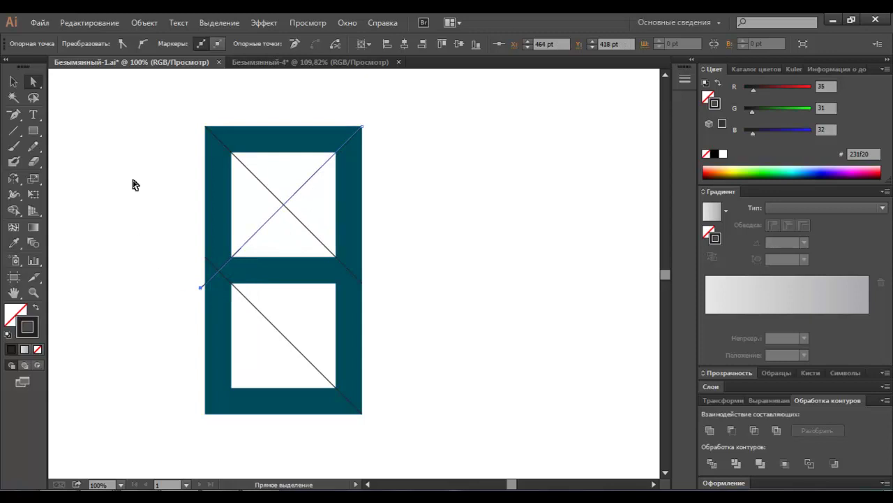
Copy the mirrored diagonal straight down into the lower square
{"action": "left_click", "coordinate": [12, 83]}
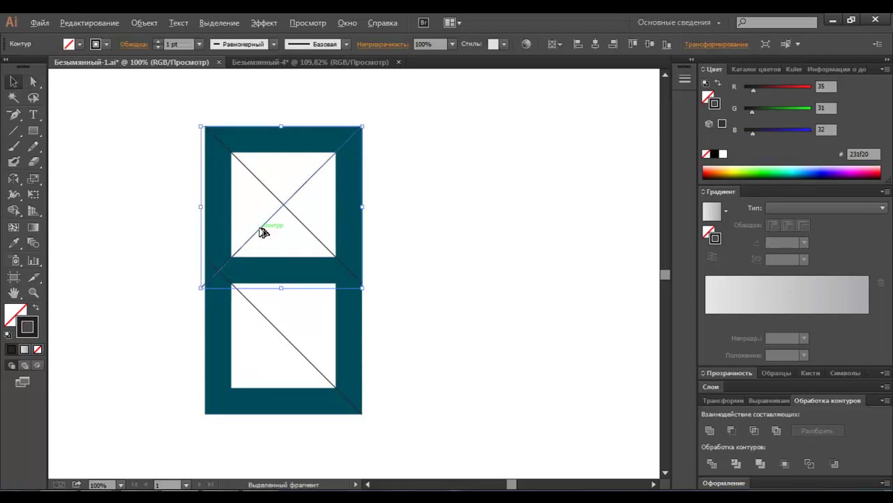
{"action": "key", "text": "z"}
{"action": "left_click_drag", "start_coordinate": [325, 124], "coordinate": [372, 181]}
{"action": "scroll", "coordinate": [294, 183], "scroll_direction": "up", "scroll_amount": 1}
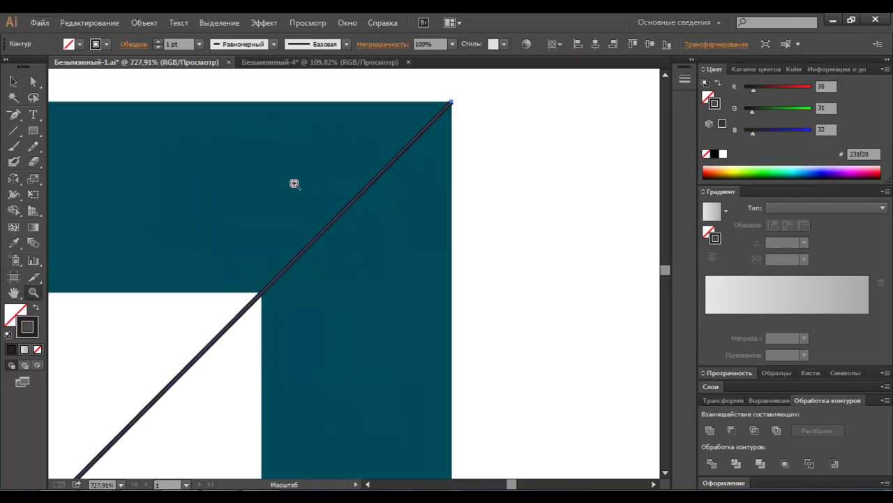
{"action": "left_click", "coordinate": [12, 81]}
{"action": "left_click", "coordinate": [585, 163]}
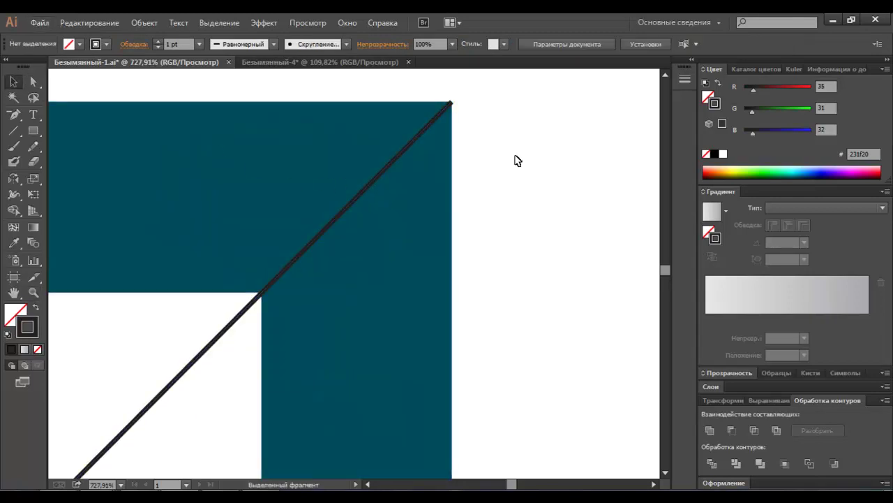
{"action": "scroll", "coordinate": [397, 207], "scroll_direction": "down", "scroll_amount": 2}
{"action": "scroll", "coordinate": [381, 205], "scroll_direction": "down", "scroll_amount": 2}
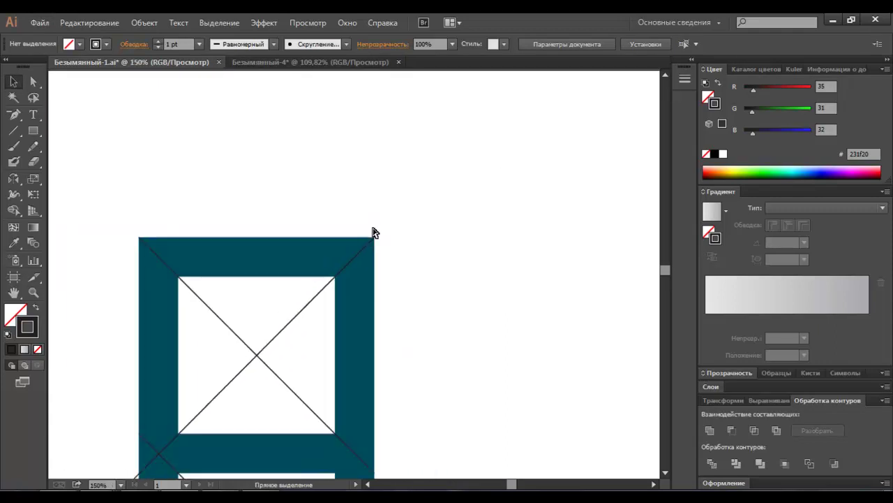
{"action": "scroll", "coordinate": [373, 234], "scroll_direction": "down", "scroll_amount": 2}
{"action": "scroll", "coordinate": [332, 232], "scroll_direction": "down", "scroll_amount": 2}
{"action": "scroll", "coordinate": [309, 205], "scroll_direction": "down", "scroll_amount": 1}
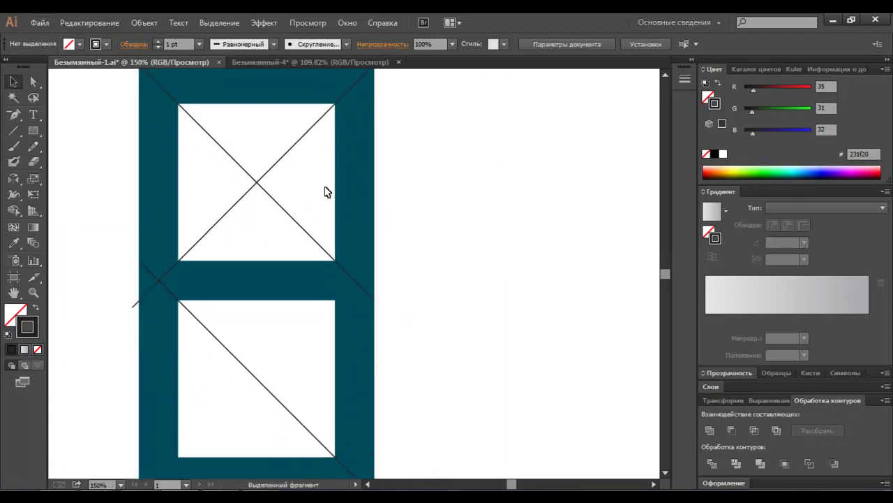
{"action": "left_click", "coordinate": [279, 162]}
{"action": "left_click_drag", "start_coordinate": [280, 162], "coordinate": [284, 355]}
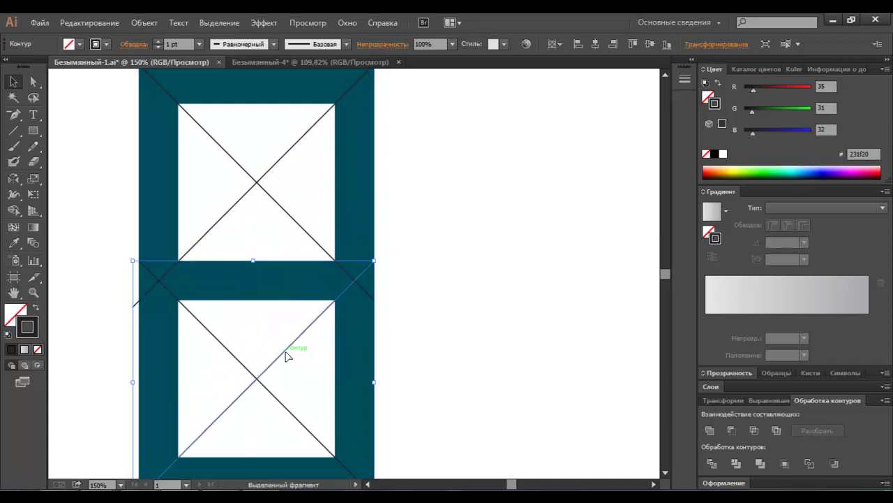
Nudge the copied diagonal up one step to align it in the lower square
{"action": "scroll", "coordinate": [280, 356], "scroll_direction": "down", "scroll_amount": 5}
{"action": "key", "text": "z"}
{"action": "left_click_drag", "start_coordinate": [122, 273], "coordinate": [197, 351]}
{"action": "left_click", "coordinate": [12, 82]}
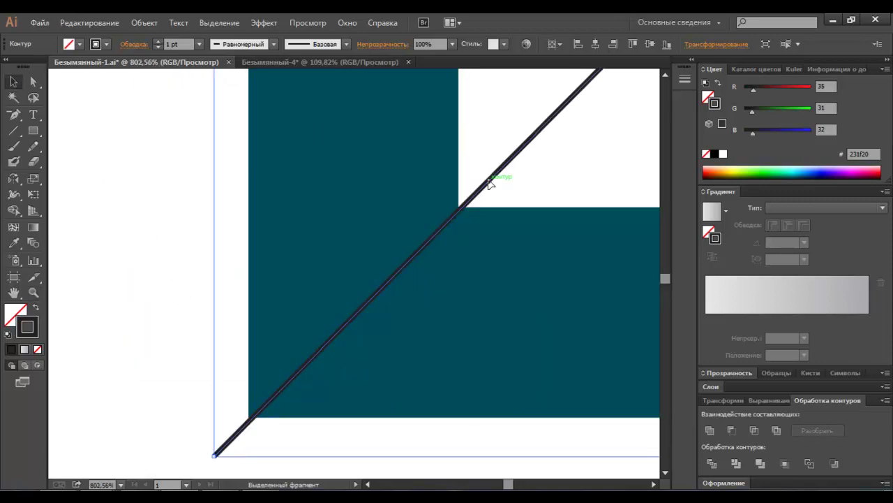
{"action": "key", "text": "Up"}
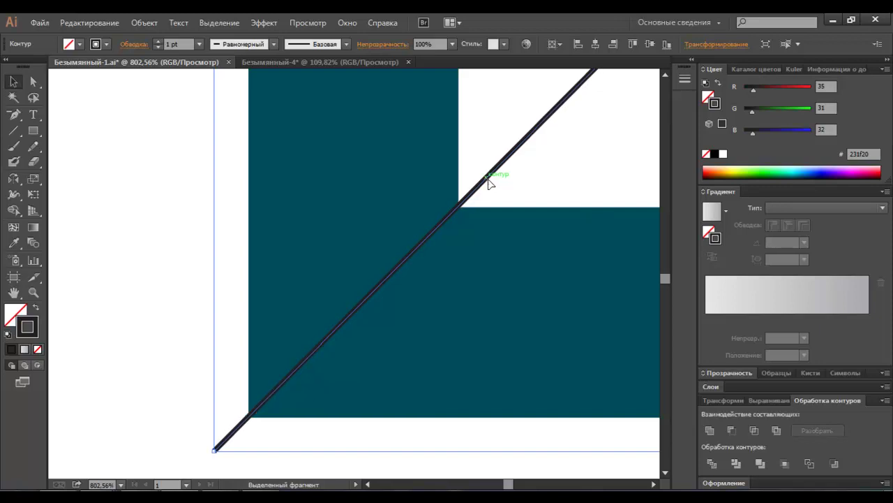
{"action": "left_click", "coordinate": [155, 267]}
{"action": "key", "text": "ctrl+minus"}
{"action": "key", "text": "ctrl+minus"}
{"action": "key", "text": "ctrl+minus"}
{"action": "key", "text": "ctrl+minus"}
{"action": "key", "text": "ctrl+minus"}
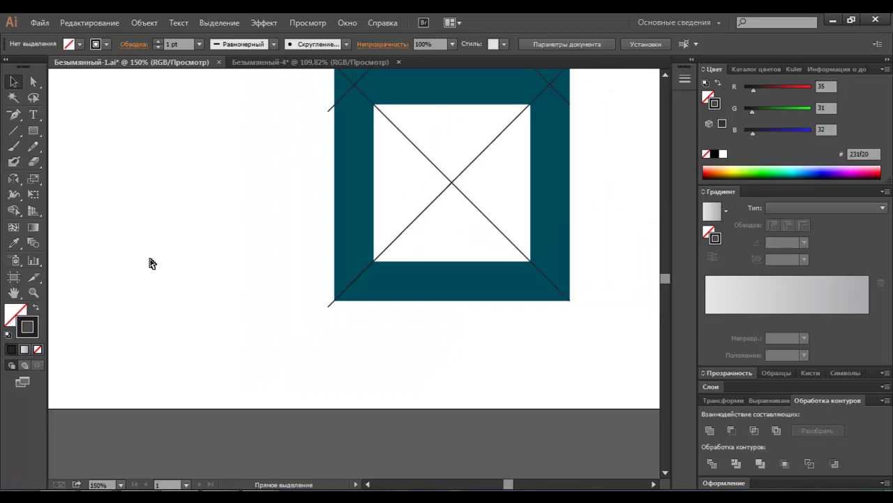
{"action": "key", "text": "ctrl+minus"}
{"action": "key", "text": "ctrl+minus"}
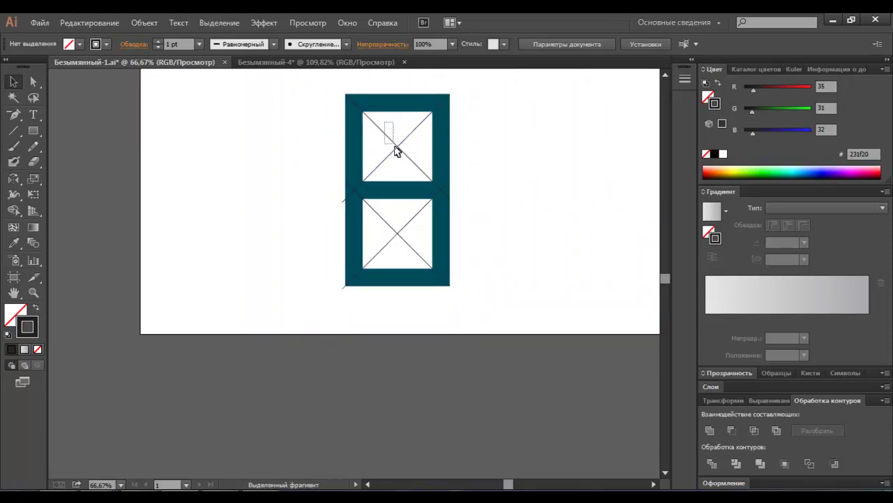
{"action": "left_click", "coordinate": [401, 145]}
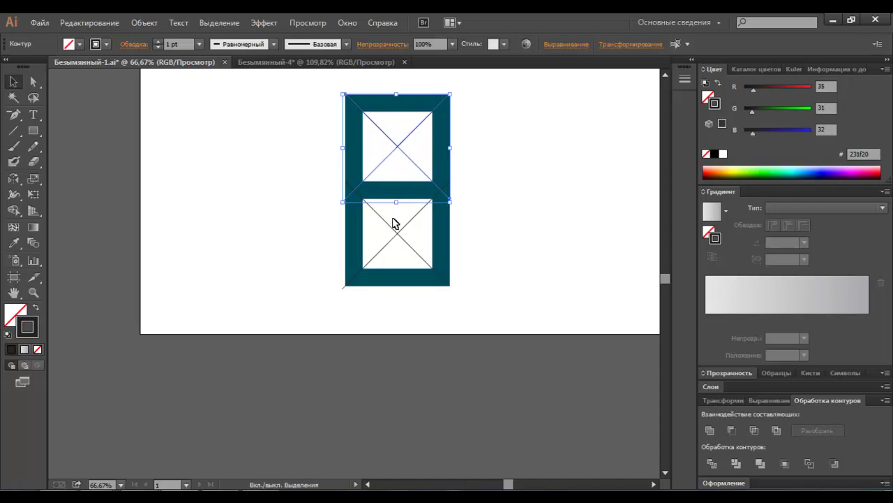
Select both halves and set all four diagonals to an 18 pt stroke weight
{"action": "left_click", "coordinate": [401, 244], "text": "shift"}
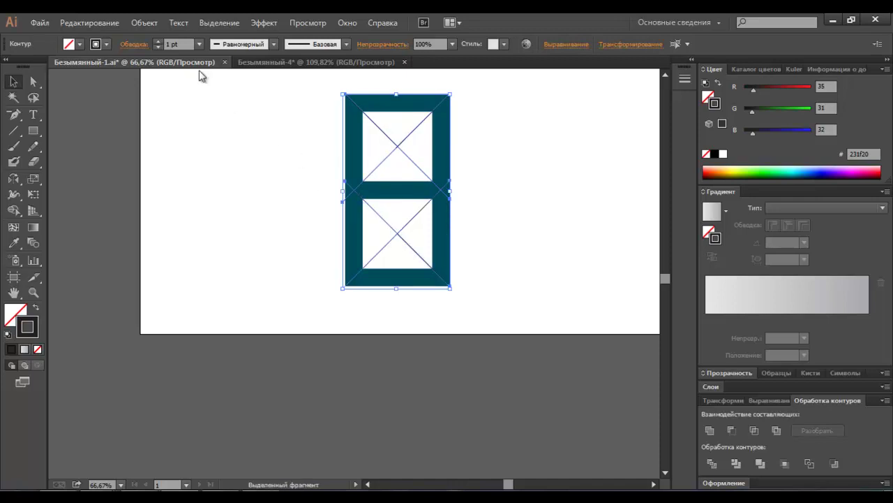
{"action": "left_click", "coordinate": [199, 44]}
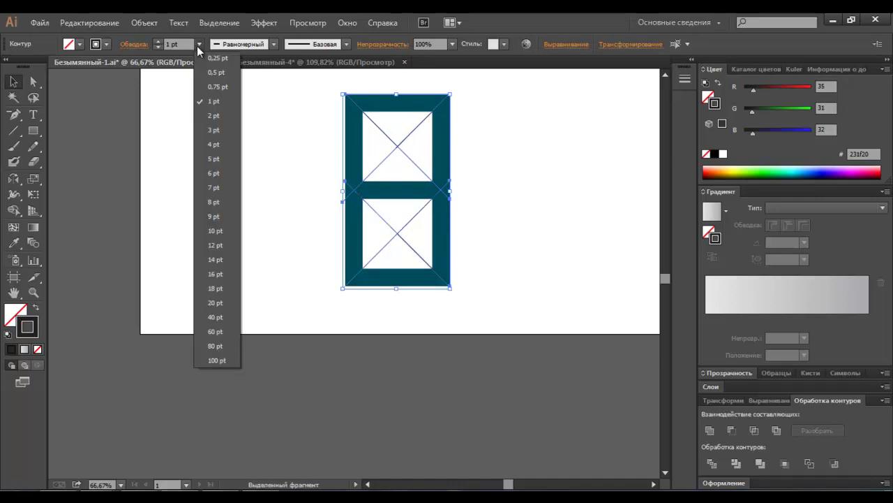
{"action": "left_click", "coordinate": [222, 316]}
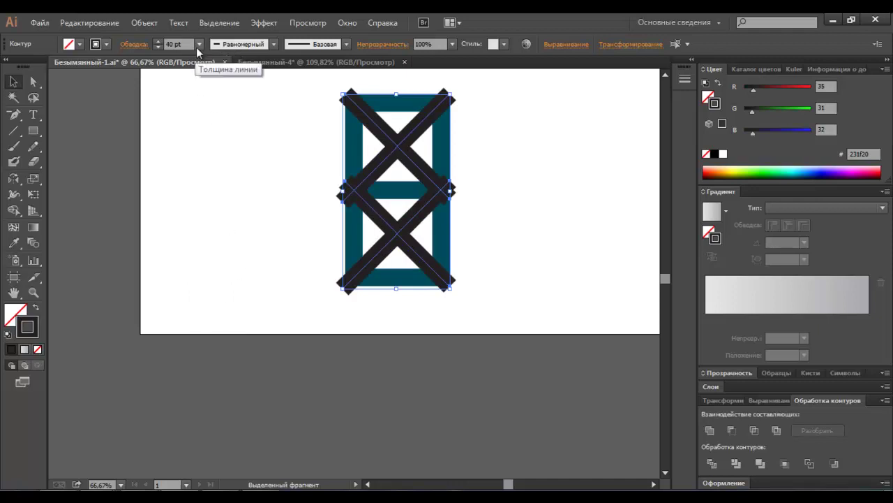
{"action": "left_click", "coordinate": [199, 44]}
{"action": "left_click", "coordinate": [212, 294]}
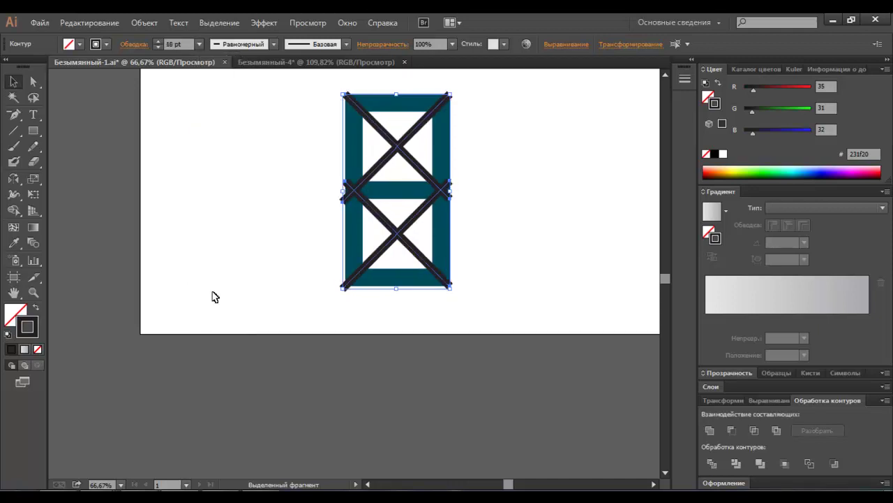
{"action": "scroll", "coordinate": [340, 235], "scroll_direction": "up", "scroll_amount": 5}
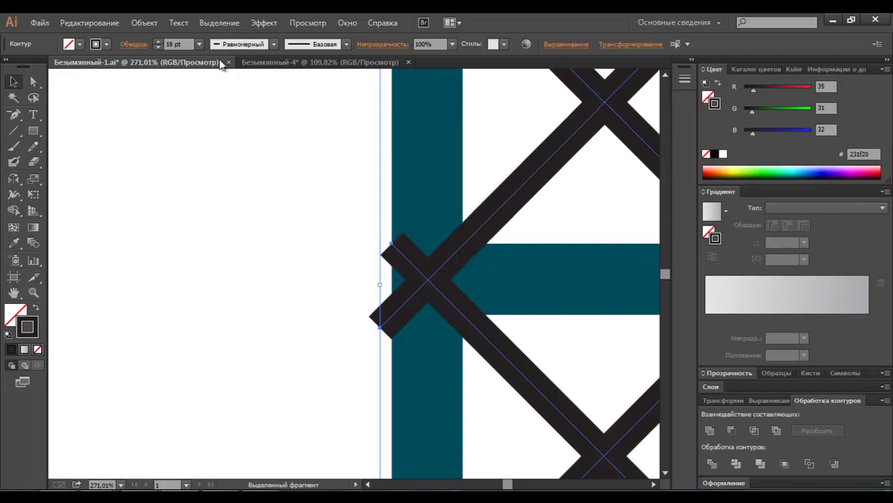
Extend one diagonal bar's end up-left at the middle bar's right side
{"action": "left_click", "coordinate": [32, 82]}
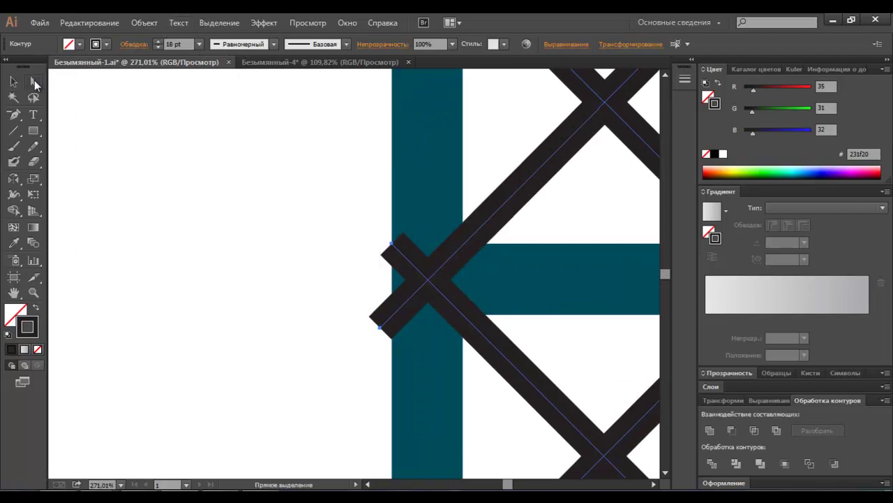
{"action": "left_click_drag", "start_coordinate": [393, 245], "coordinate": [363, 221]}
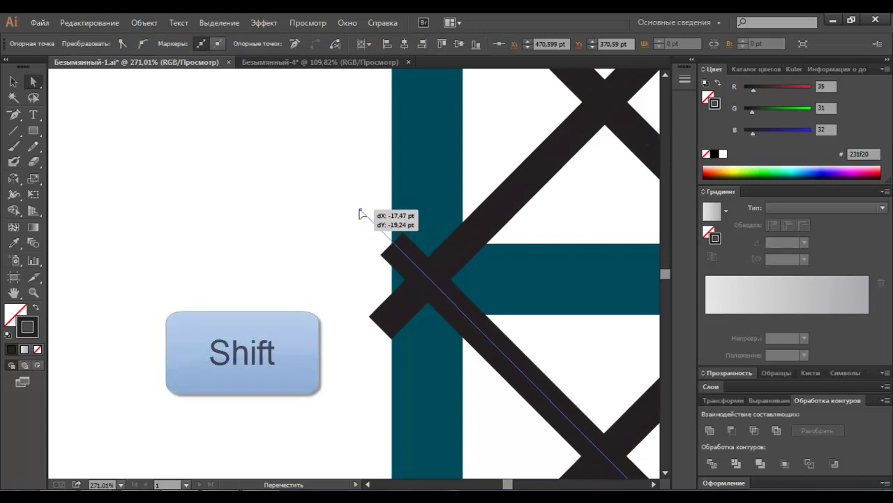
{"action": "left_click_drag", "start_coordinate": [363, 221], "coordinate": [359, 213]}
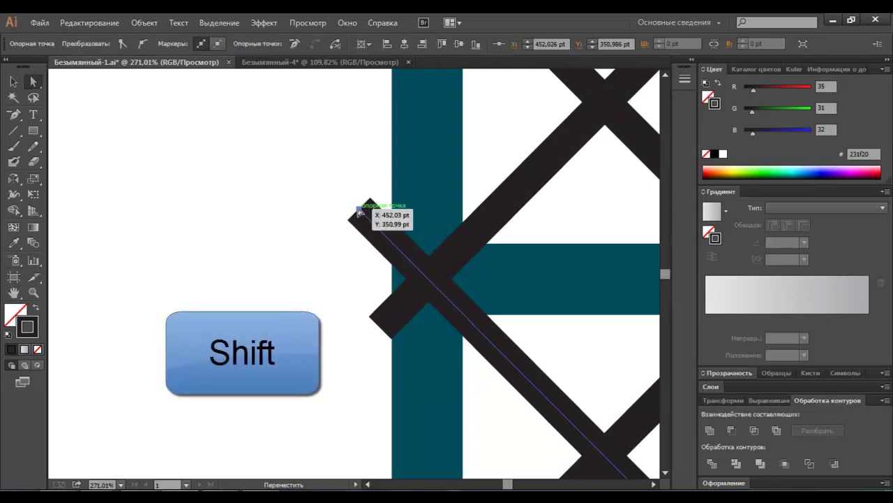
{"action": "left_click", "coordinate": [317, 265]}
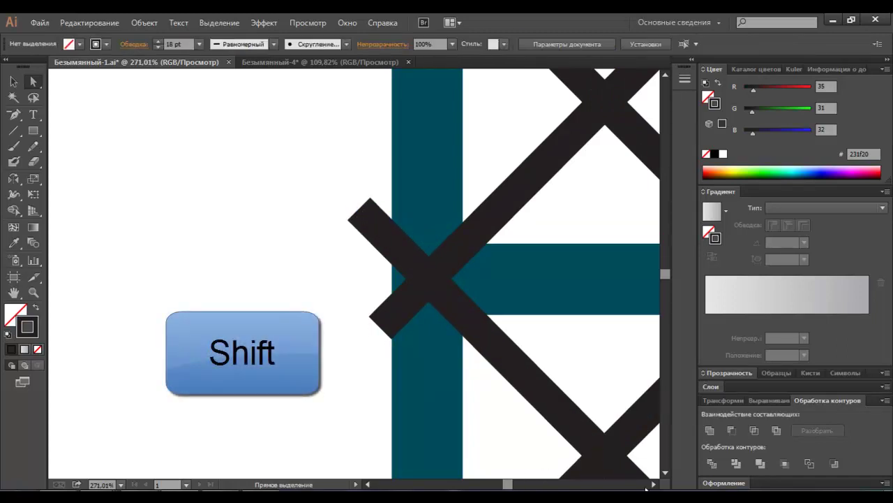
{"action": "left_click", "coordinate": [653, 483]}
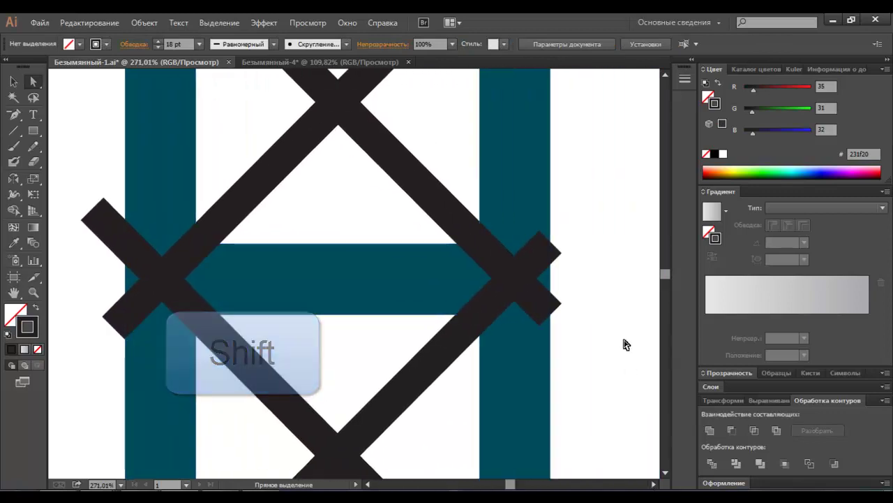
{"action": "mouse_move", "coordinate": [551, 246]}
{"action": "left_mouse_down"}
{"action": "mouse_move", "coordinate": [560, 236]}
{"action": "mouse_move", "coordinate": [553, 254]}
{"action": "left_mouse_up"}
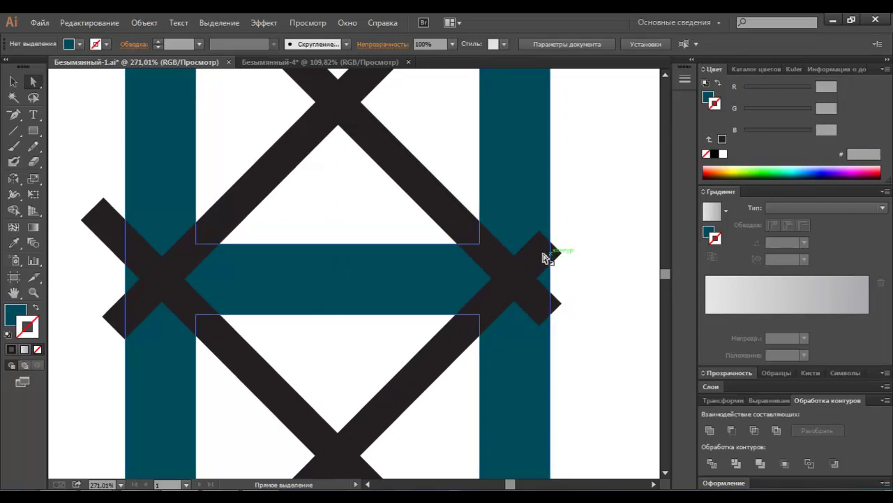
Extend the right diagonal bar's upper and lower ends outward past the frame
{"action": "left_click", "coordinate": [538, 258]}
{"action": "left_click_drag", "start_coordinate": [550, 243], "coordinate": [577, 220]}
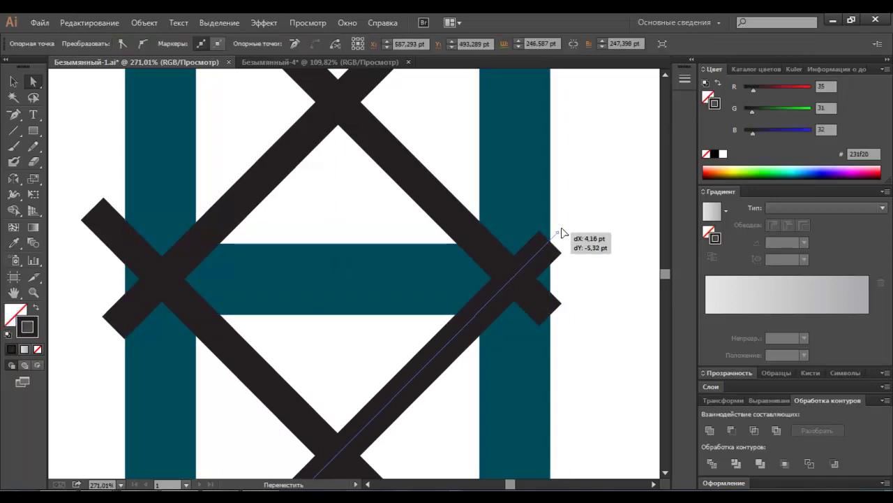
{"action": "left_click_drag", "start_coordinate": [576, 221], "coordinate": [585, 217]}
{"action": "left_click_drag", "start_coordinate": [550, 315], "coordinate": [602, 381]}
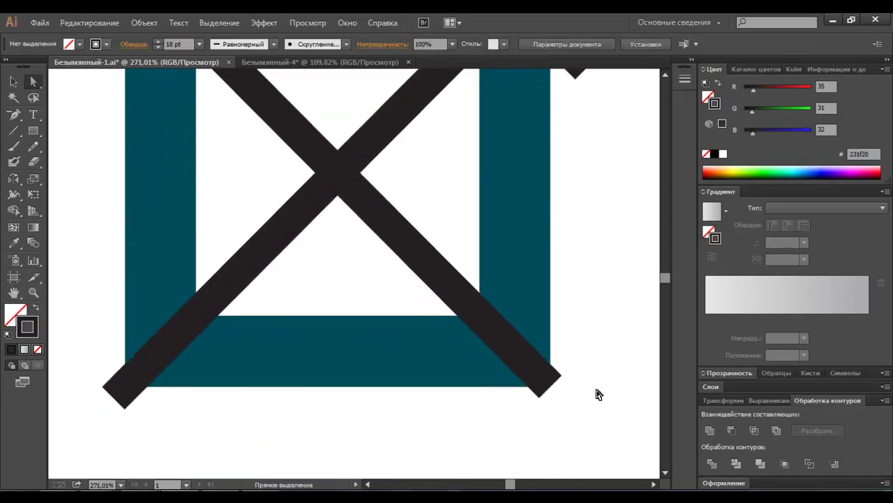
{"action": "scroll", "coordinate": [566, 384], "scroll_direction": "up", "scroll_amount": 3}
{"action": "scroll", "coordinate": [571, 377], "scroll_direction": "up", "scroll_amount": 3}
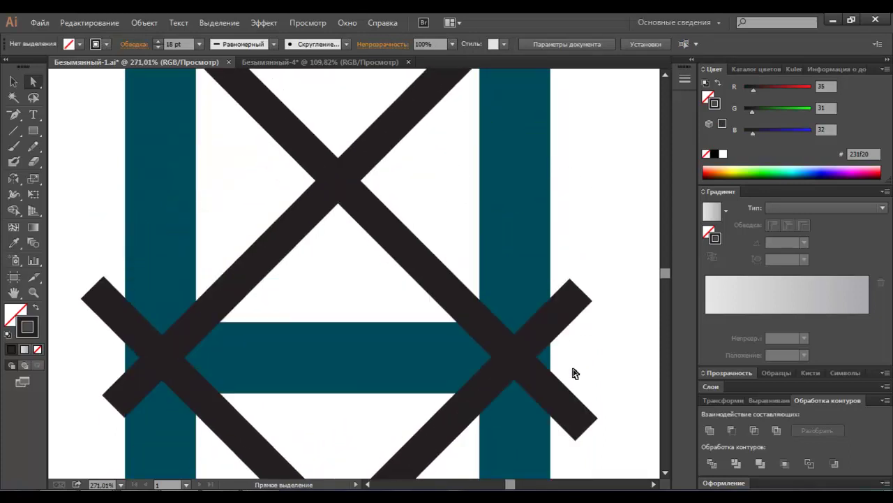
{"action": "scroll", "coordinate": [574, 373], "scroll_direction": "up", "scroll_amount": 3}
{"action": "scroll", "coordinate": [574, 373], "scroll_direction": "down", "scroll_amount": 3}
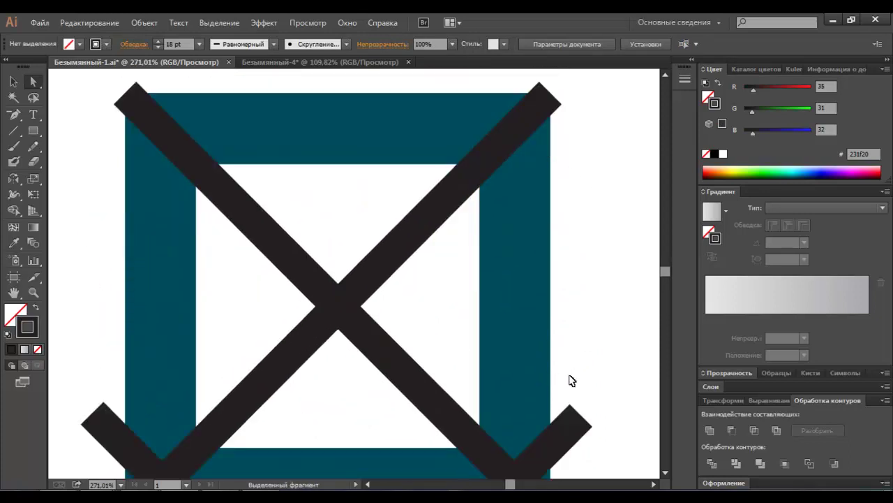
{"action": "key", "text": "ctrl+minus"}
{"action": "key", "text": "ctrl+minus"}
Select all artwork and Expand it with Fill and Stroke checked into filled shapes
{"action": "left_click_drag", "start_coordinate": [168, 229], "coordinate": [506, 464]}
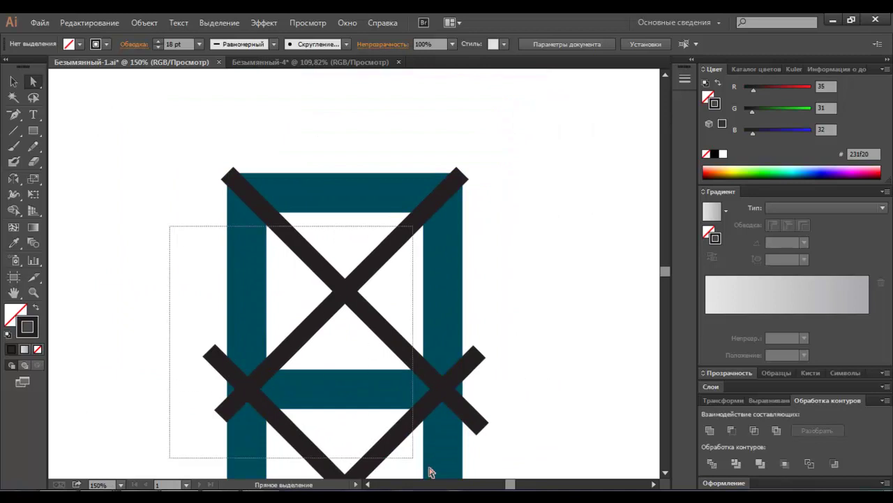
{"action": "left_click", "coordinate": [712, 464]}
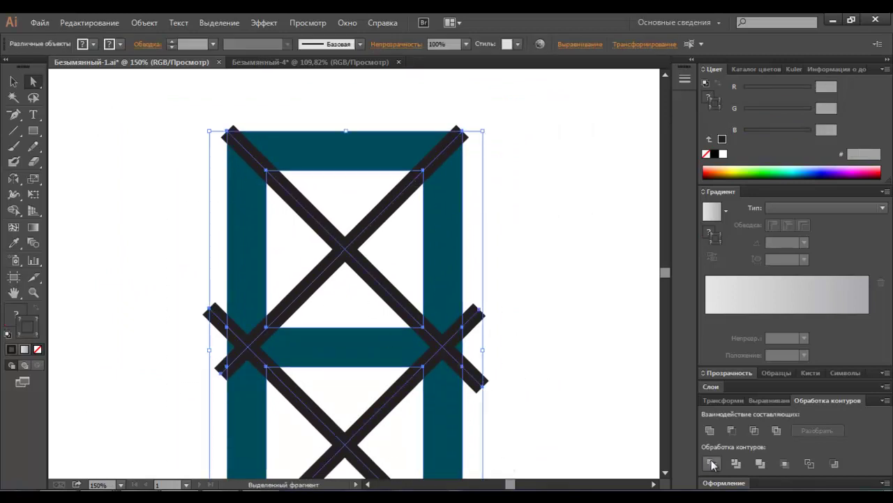
{"action": "left_click", "coordinate": [145, 22]}
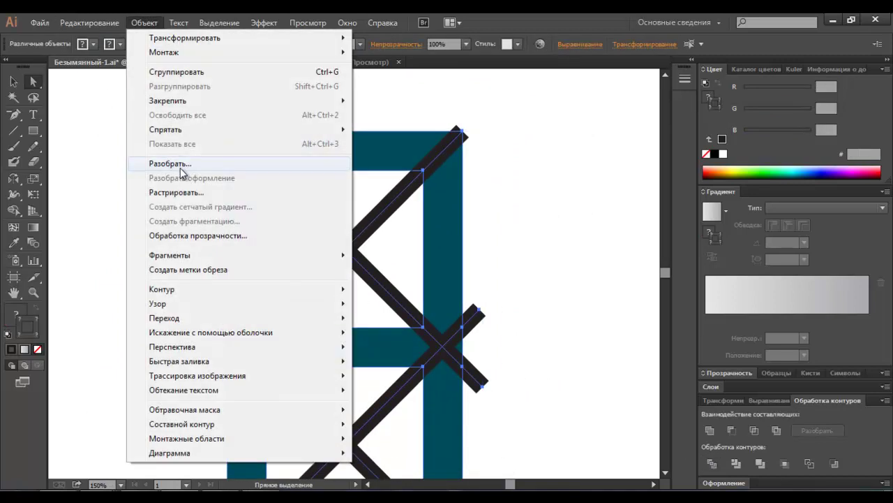
{"action": "left_click", "coordinate": [178, 163]}
{"action": "left_click", "coordinate": [425, 328]}
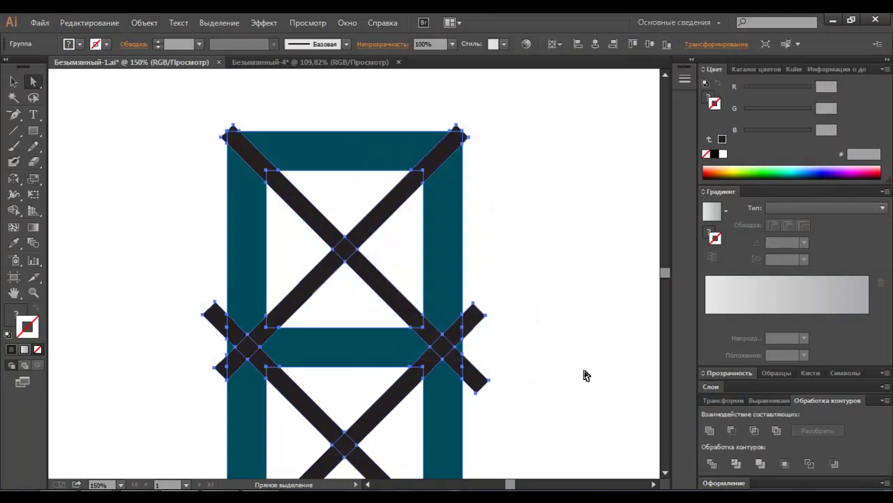
{"action": "left_click", "coordinate": [213, 155]}
Delete the dark crossed diagonal strokes with the Magic Wand, leaving white gaps
{"action": "left_click", "coordinate": [13, 97]}
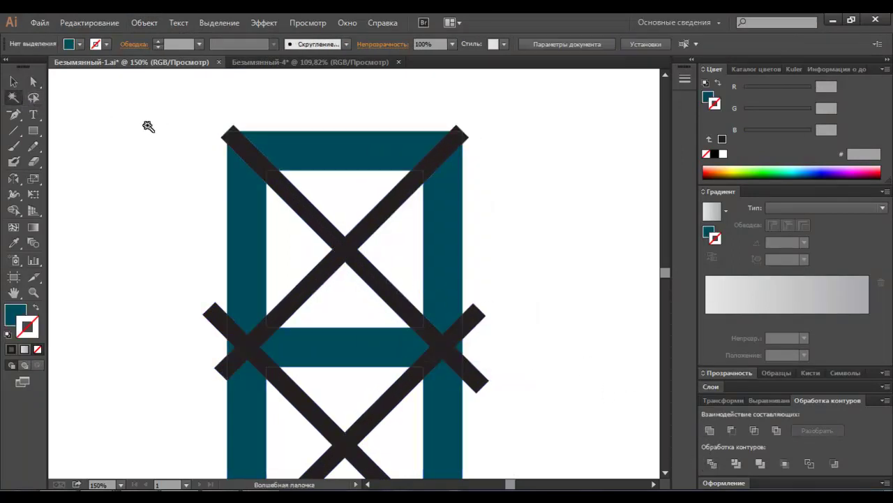
{"action": "left_click", "coordinate": [232, 139]}
{"action": "key", "text": "Delete"}
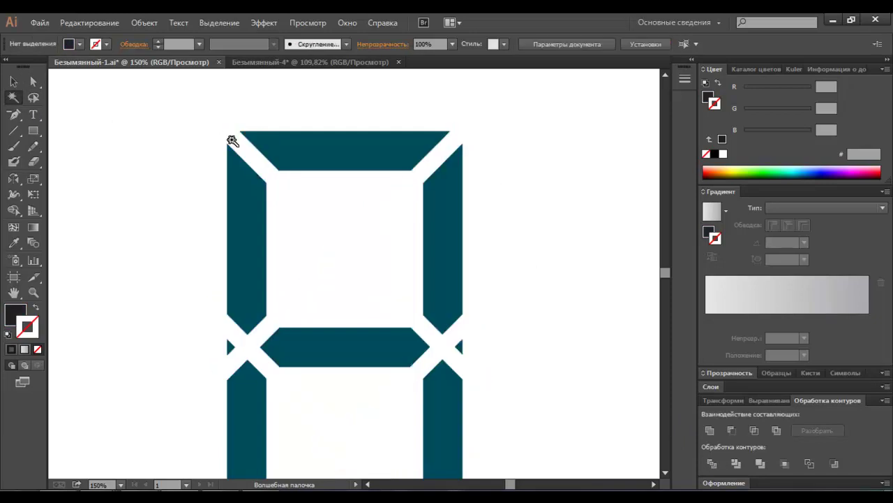
{"action": "key", "text": "ctrl+1"}
Delete the leftover sliver at the digit's middle-right joint
{"action": "left_click", "coordinate": [13, 82]}
{"action": "left_click", "coordinate": [422, 327]}
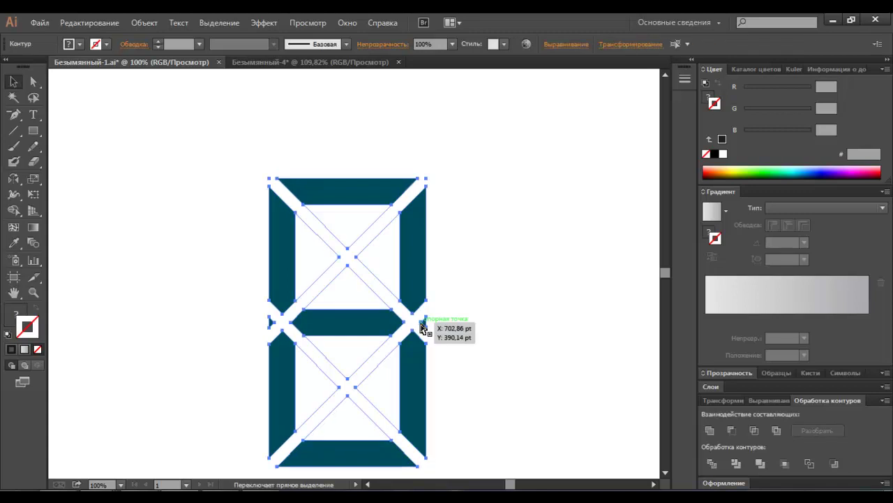
{"action": "left_click", "coordinate": [438, 331]}
{"action": "left_click", "coordinate": [427, 327]}
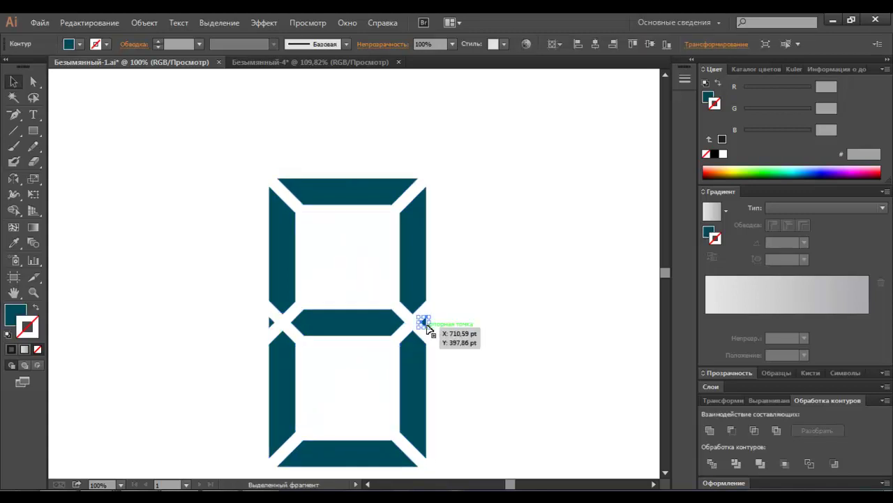
{"action": "key", "text": "Delete"}
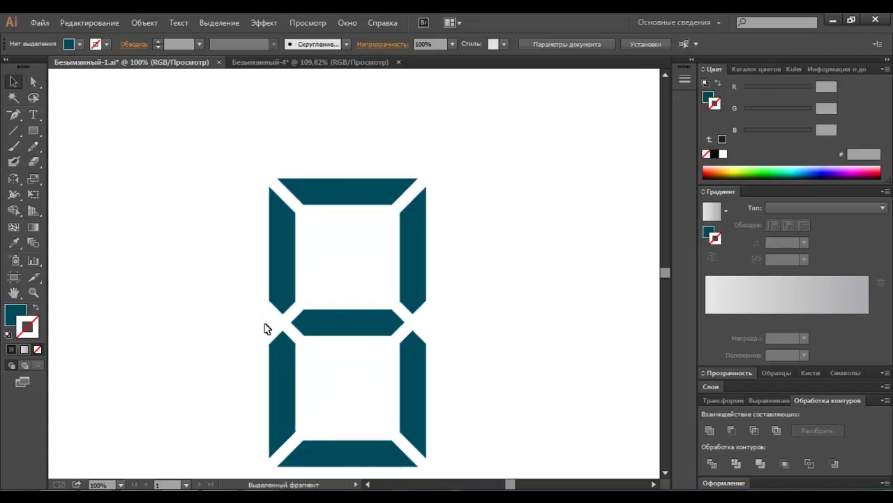
{"action": "key", "text": "ctrl+minus"}
{"action": "key", "text": "ctrl+minus"}
Check the digit's segments and the shapes inside its upper and lower hollows with trial selections
{"action": "mouse_move", "coordinate": [266, 218]}
{"action": "left_mouse_down"}
{"action": "mouse_move", "coordinate": [402, 395]}
{"action": "mouse_move", "coordinate": [407, 383]}
{"action": "left_mouse_up"}
{"action": "right_click", "coordinate": [395, 347]}
{"action": "key", "text": "Escape"}
{"action": "left_click", "coordinate": [339, 319]}
{"action": "left_click_drag", "start_coordinate": [329, 323], "coordinate": [369, 348]}
{"action": "left_click", "coordinate": [370, 353]}
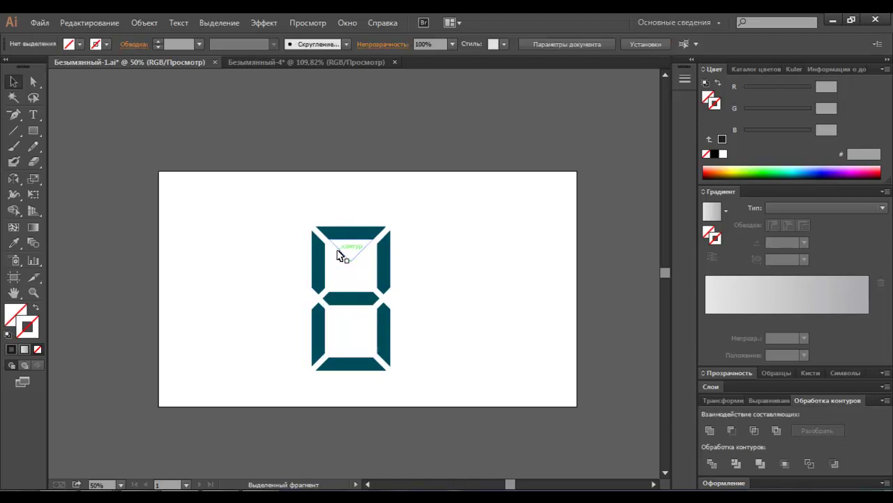
{"action": "left_click_drag", "start_coordinate": [330, 254], "coordinate": [379, 288]}
{"action": "left_click", "coordinate": [377, 286]}
Group the seven segments and scale the group down slightly around its centre
{"action": "mouse_move", "coordinate": [301, 223]}
{"action": "left_mouse_down"}
{"action": "mouse_move", "coordinate": [393, 320]}
{"action": "mouse_move", "coordinate": [418, 391]}
{"action": "left_mouse_up"}
{"action": "right_click", "coordinate": [366, 306]}
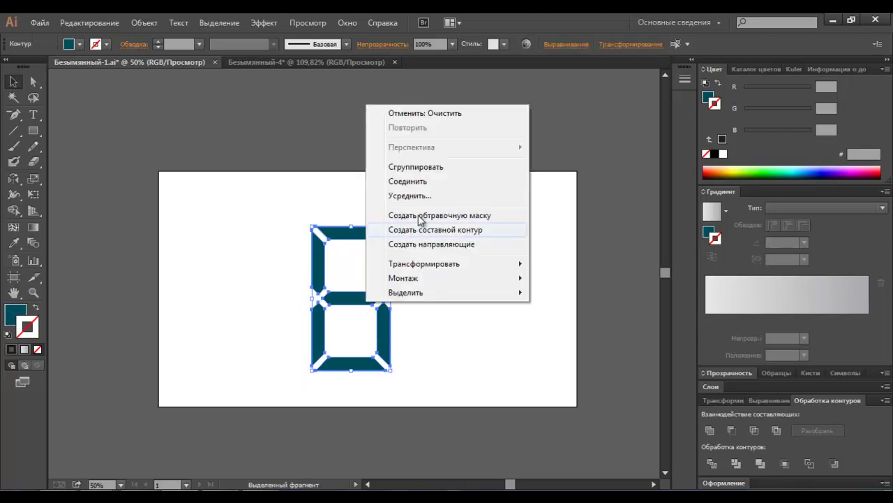
{"action": "left_click", "coordinate": [413, 167]}
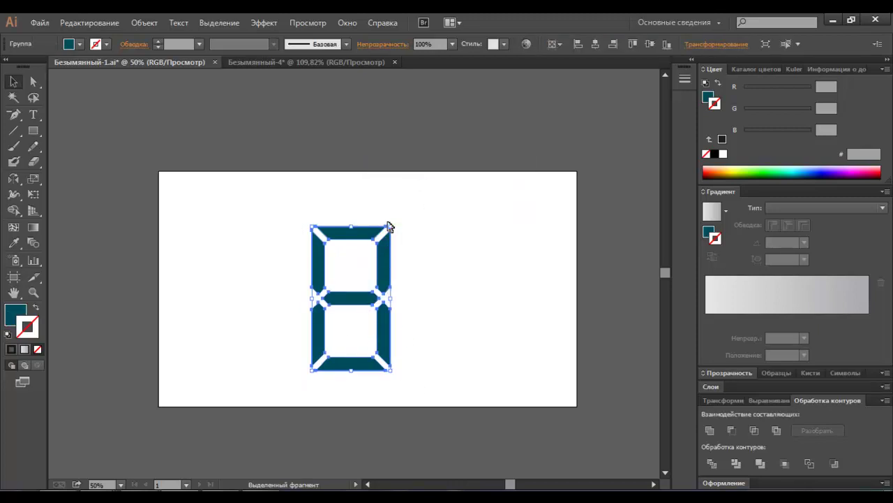
{"action": "left_click_drag", "start_coordinate": [389, 229], "coordinate": [377, 249]}
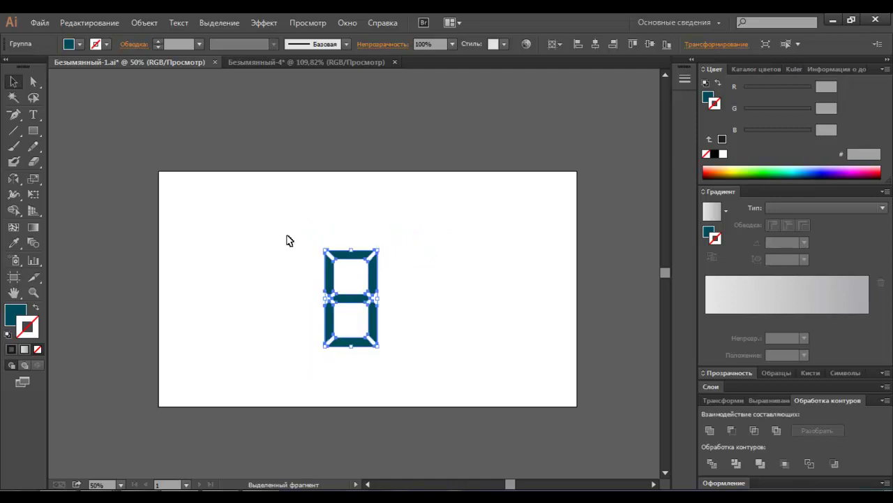
{"action": "left_click", "coordinate": [294, 239]}
Create a 720 by 720 rectangle
{"action": "left_click", "coordinate": [33, 131]}
{"action": "left_click", "coordinate": [224, 199]}
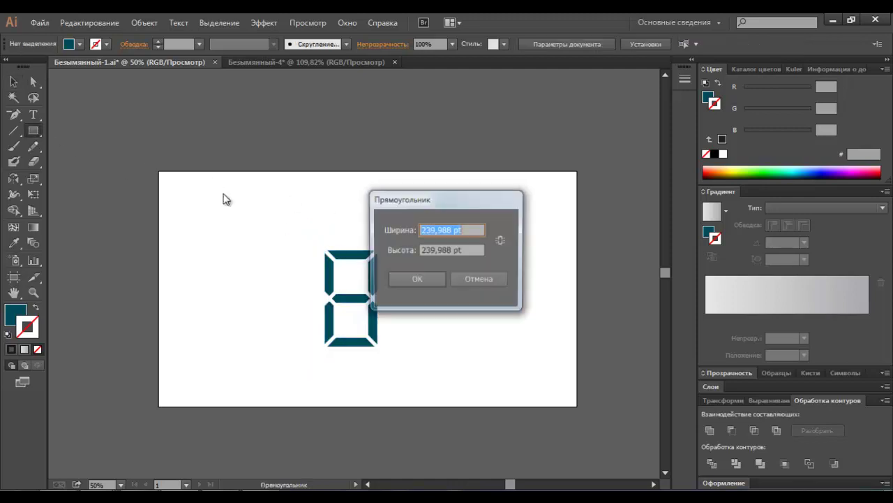
{"action": "type", "text": "1280"}
{"action": "key", "text": "Tab"}
{"action": "type", "text": "720"}
{"action": "key", "text": "Tab"}
{"action": "key", "text": "Return"}
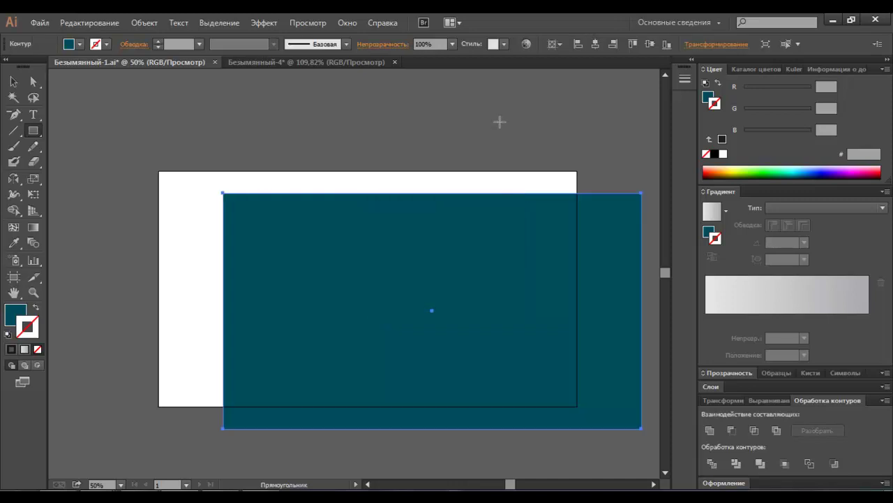
Centre the rectangle on the artboard, fill it black with no stroke, and send it to back
{"action": "left_click", "coordinate": [715, 153]}
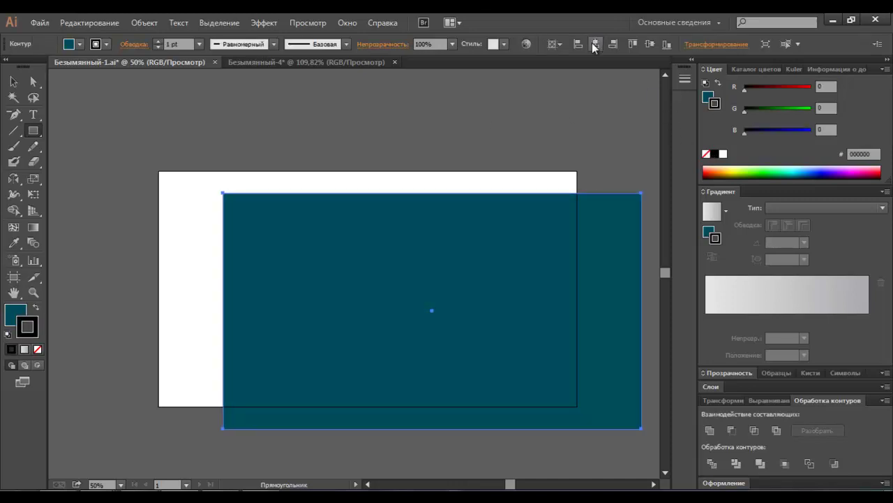
{"action": "left_click", "coordinate": [595, 44]}
{"action": "left_click", "coordinate": [649, 44]}
{"action": "left_click", "coordinate": [706, 153]}
{"action": "left_click", "coordinate": [709, 98]}
{"action": "left_click", "coordinate": [715, 154]}
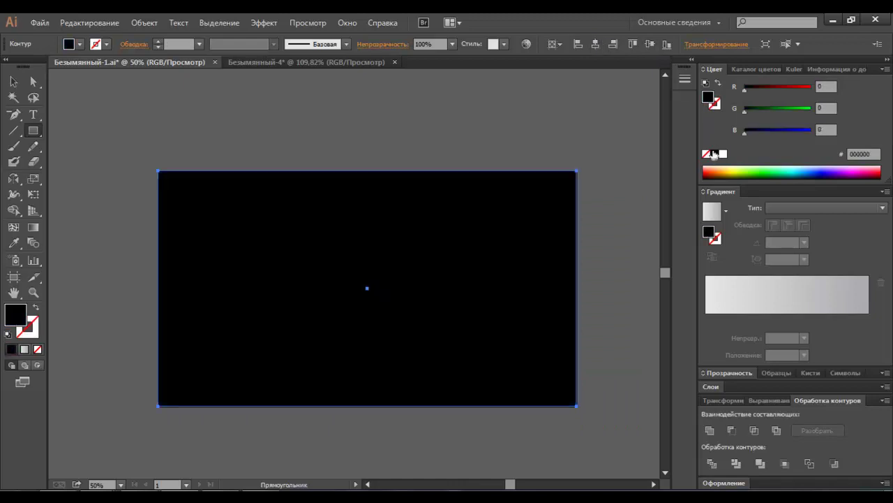
{"action": "key", "text": "ctrl+shift+bracketleft"}
Move the teal digit to the artboard's upper-left area
{"action": "left_click", "coordinate": [13, 81]}
{"action": "left_click", "coordinate": [108, 115]}
{"action": "left_click", "coordinate": [256, 180]}
{"action": "key", "text": "ctrl+2"}
{"action": "mouse_move", "coordinate": [328, 279]}
{"action": "left_mouse_down"}
{"action": "mouse_move", "coordinate": [253, 231]}
{"action": "mouse_move", "coordinate": [189, 223]}
{"action": "left_mouse_up"}
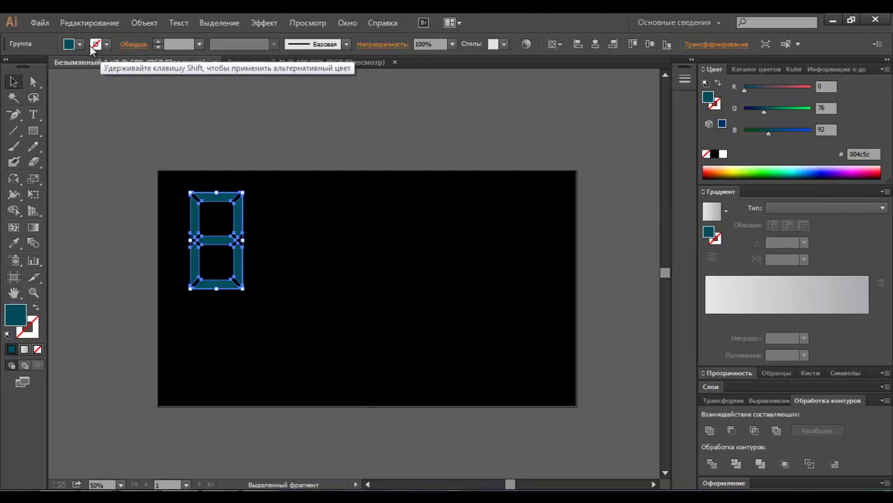
Fill the digit with the dark grey swatch #414042 as its unlit colour
{"action": "left_click", "coordinate": [84, 44]}
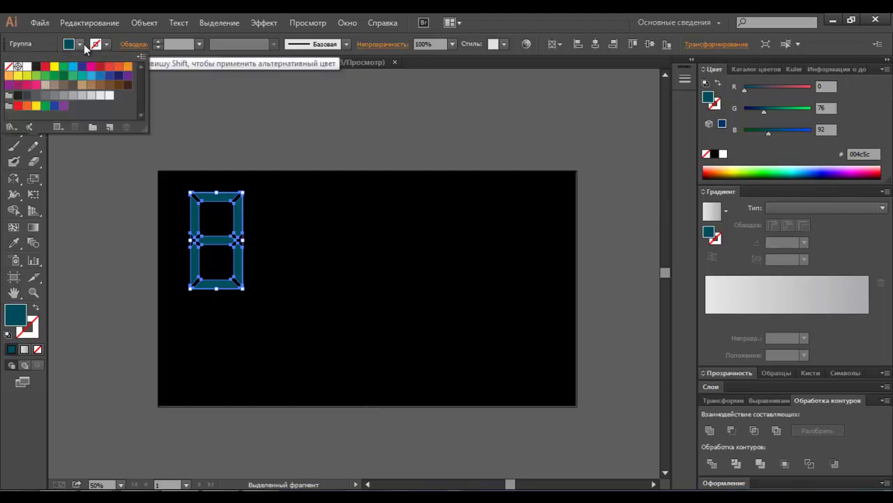
{"action": "left_click", "coordinate": [36, 96]}
{"action": "left_click", "coordinate": [17, 97]}
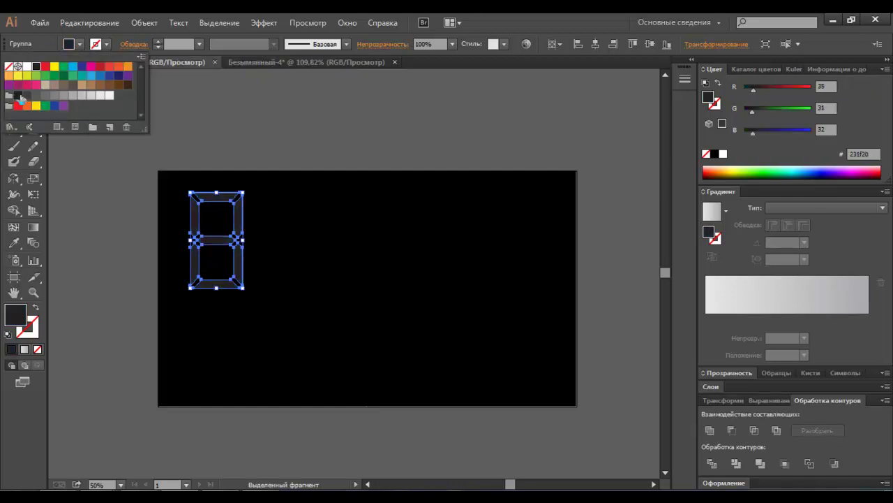
{"action": "left_click", "coordinate": [39, 84]}
{"action": "left_click", "coordinate": [116, 93]}
Colour the digit's upper-right and lower-right segments teal #0097a2 to show 1
{"action": "left_click", "coordinate": [237, 218]}
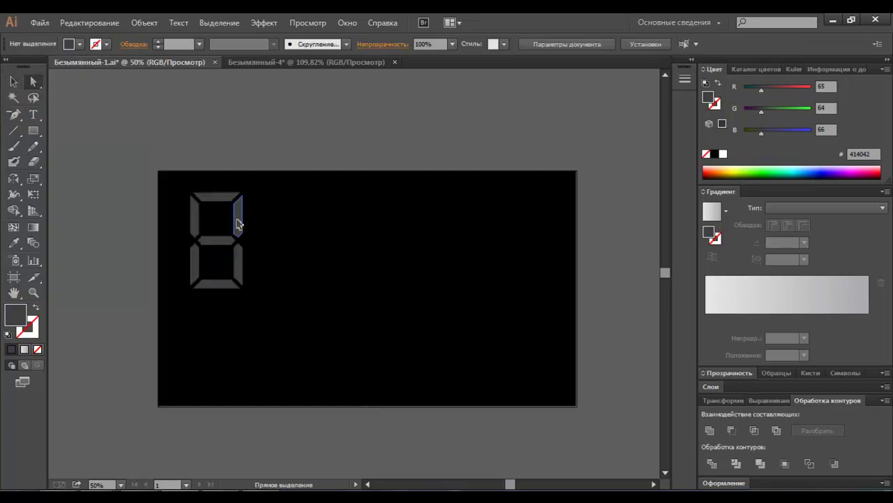
{"action": "left_click", "coordinate": [241, 263], "text": "shift"}
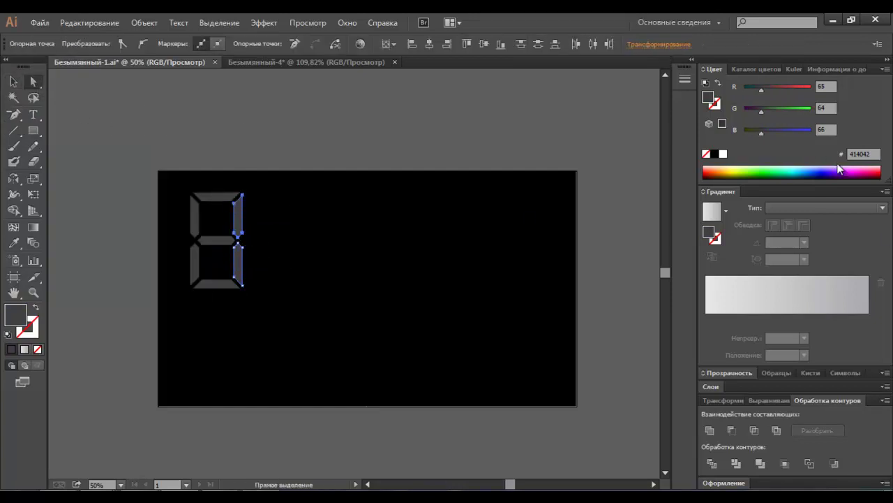
{"action": "left_click", "coordinate": [799, 168]}
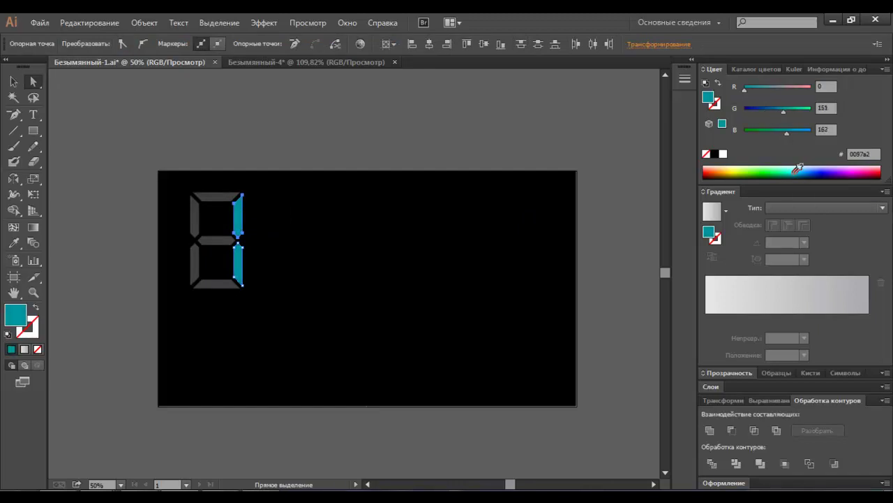
{"action": "left_click", "coordinate": [381, 148]}
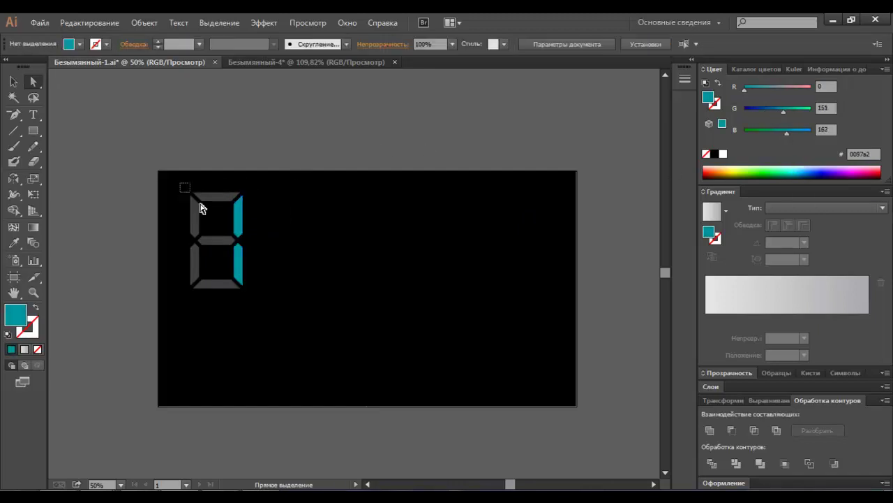
Alt-drag a copy of the whole digit to the right
{"action": "left_click_drag", "start_coordinate": [182, 189], "coordinate": [253, 285]}
{"action": "key", "text": "alt"}
{"action": "key", "text": "v"}
{"action": "left_click_drag", "start_coordinate": [197, 270], "coordinate": [272, 271]}
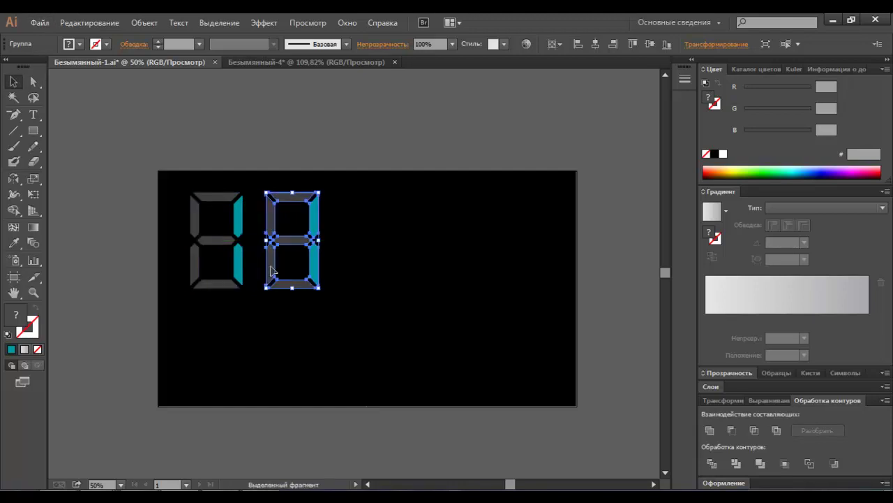
Turn the copied digit's two right segments back to unlit dark grey
{"action": "left_click", "coordinate": [263, 155]}
{"action": "left_click", "coordinate": [317, 241]}
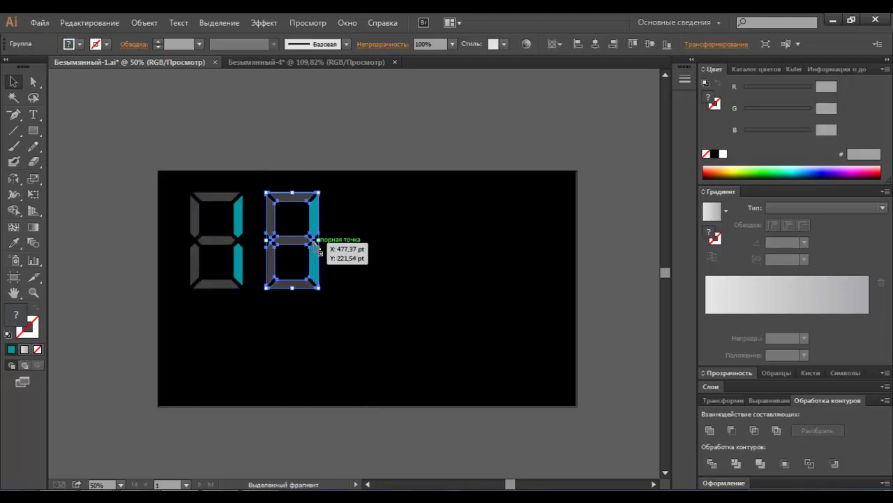
{"action": "left_click", "coordinate": [32, 81]}
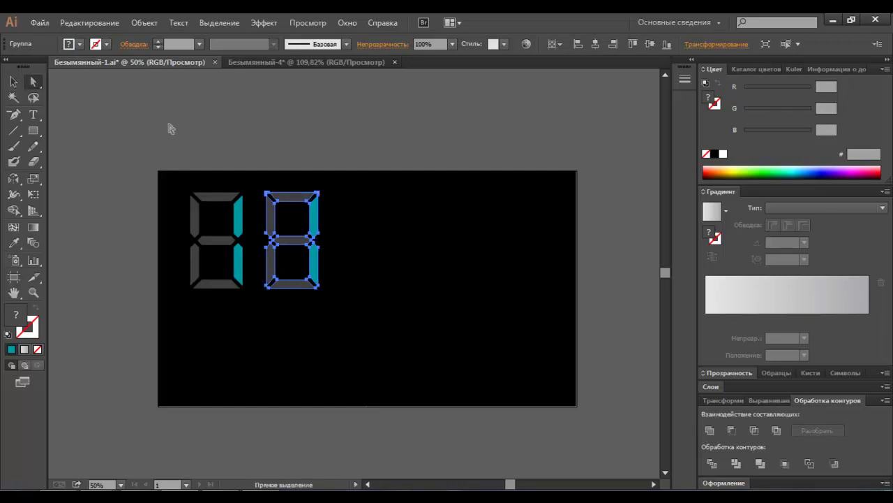
{"action": "left_click", "coordinate": [293, 152]}
{"action": "left_click", "coordinate": [314, 235]}
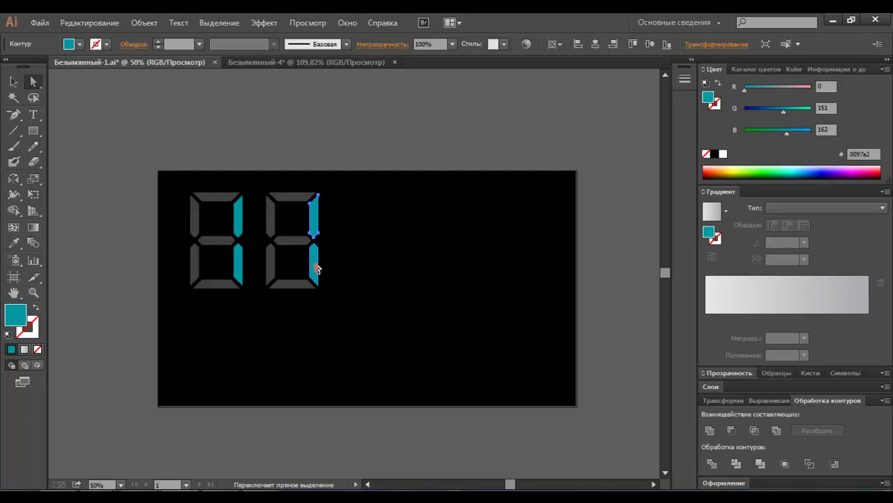
{"action": "left_click", "coordinate": [315, 269], "text": "shift"}
{"action": "left_click", "coordinate": [13, 242]}
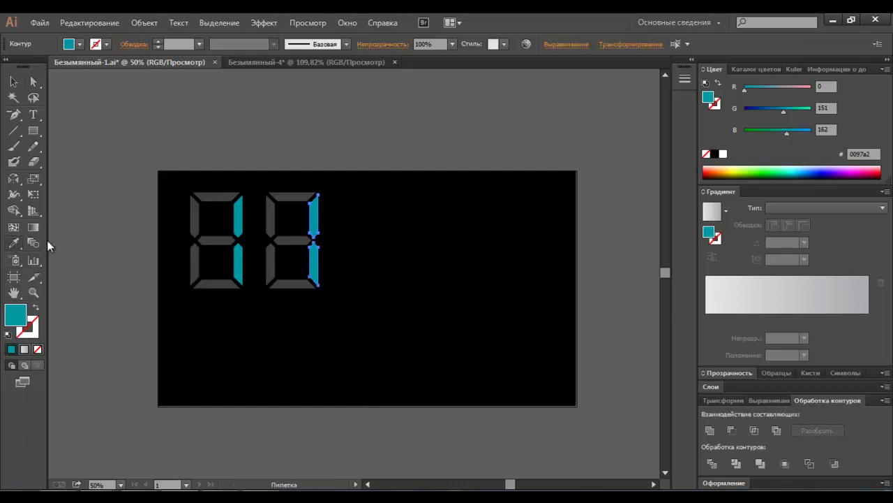
{"action": "left_click", "coordinate": [198, 222]}
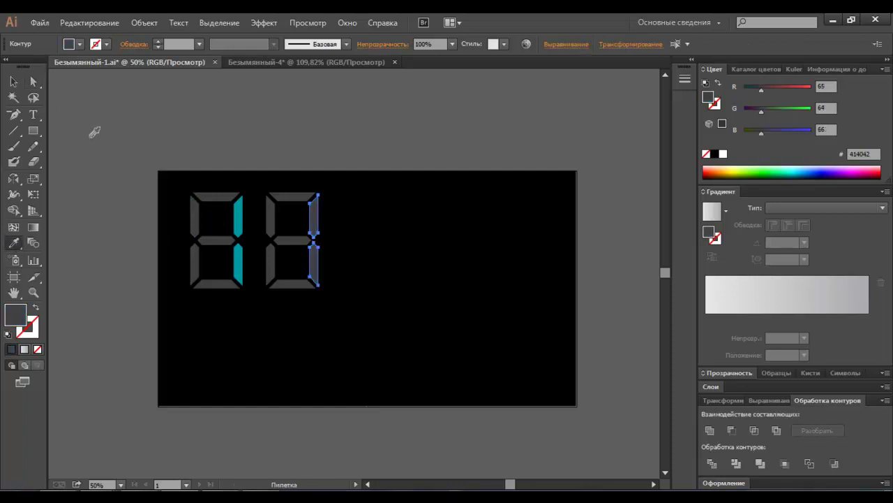
Light the second digit's top, upper-right, middle and bottom segments cyan to form 2
{"action": "left_click", "coordinate": [32, 82]}
{"action": "left_click", "coordinate": [305, 202]}
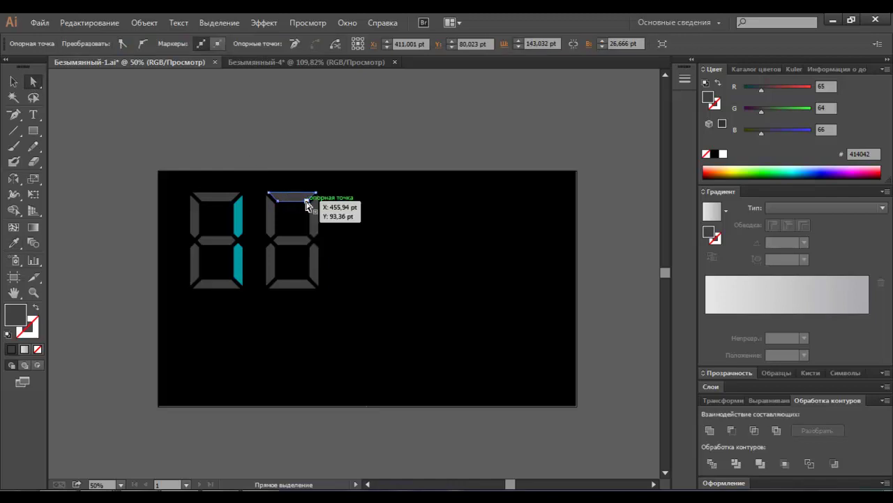
{"action": "left_click", "coordinate": [313, 223], "text": "shift"}
{"action": "left_click", "coordinate": [298, 240], "text": "shift"}
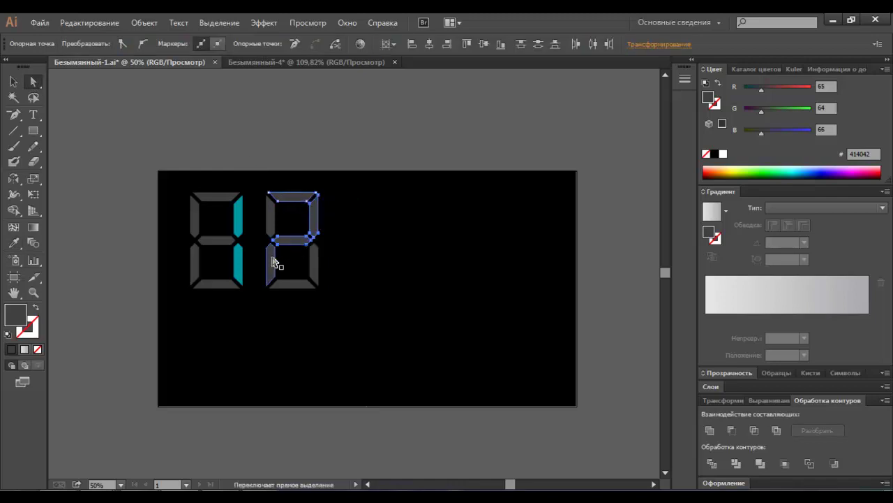
{"action": "left_click", "coordinate": [286, 282], "text": "shift"}
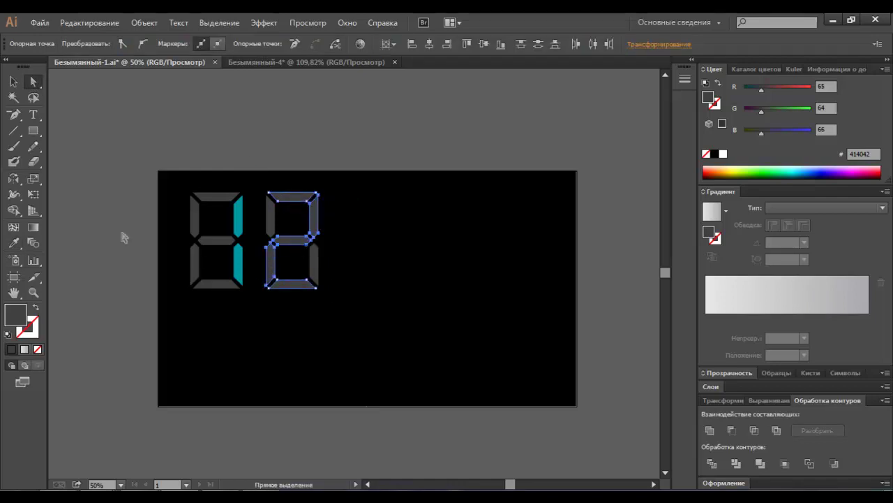
{"action": "left_click", "coordinate": [15, 243]}
{"action": "left_click", "coordinate": [238, 210]}
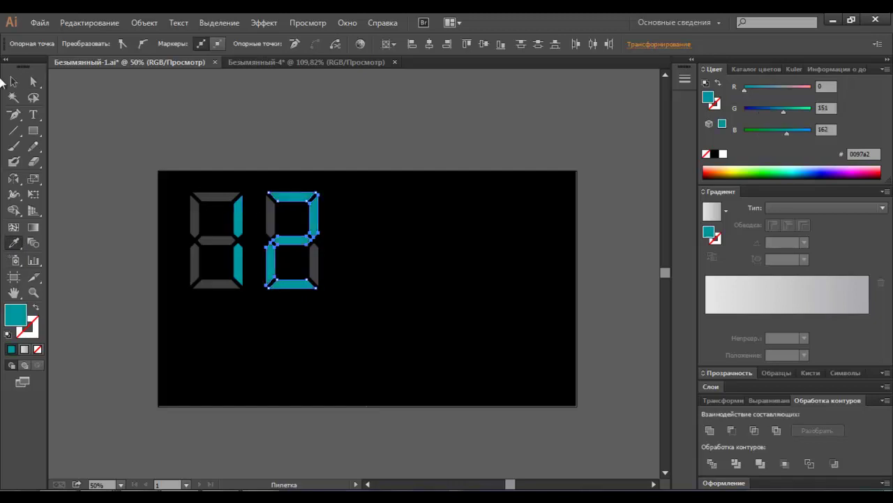
{"action": "left_click", "coordinate": [16, 84]}
{"action": "left_click", "coordinate": [162, 165]}
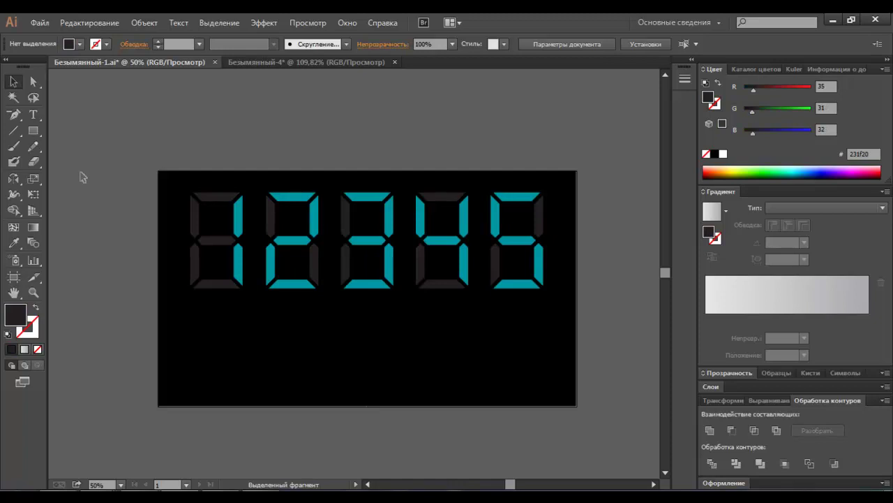
Alt-drag a copy of all five digit groups 328 pt straight down
{"action": "mouse_move", "coordinate": [172, 177]}
{"action": "left_mouse_down"}
{"action": "mouse_move", "coordinate": [529, 310]}
{"action": "mouse_move", "coordinate": [562, 311]}
{"action": "left_mouse_up"}
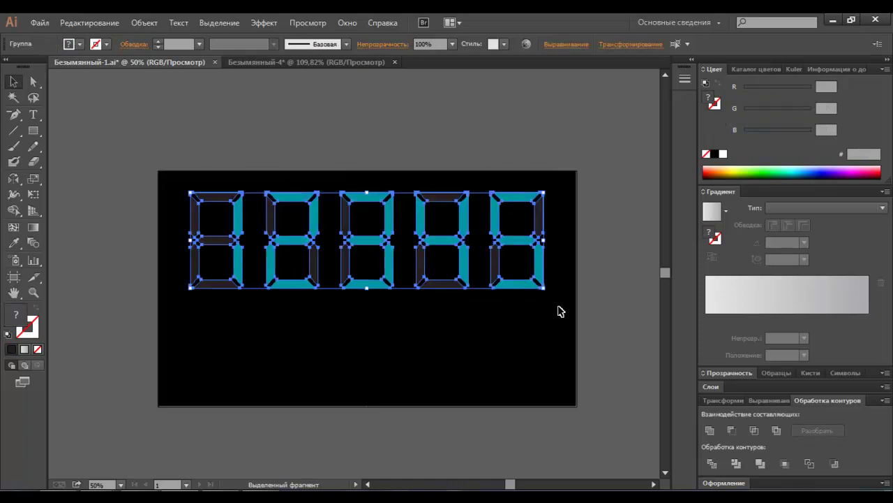
{"action": "left_click_drag", "start_coordinate": [198, 257], "coordinate": [195, 352]}
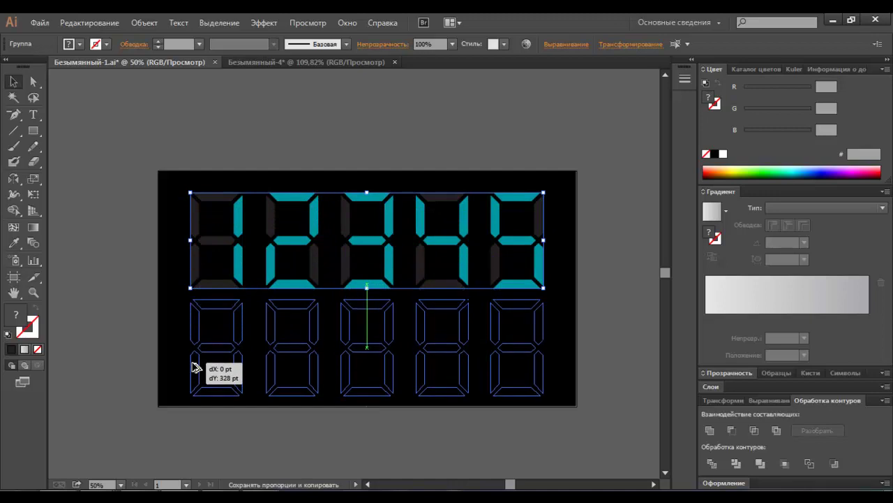
{"action": "left_click_drag", "start_coordinate": [194, 351], "coordinate": [194, 367]}
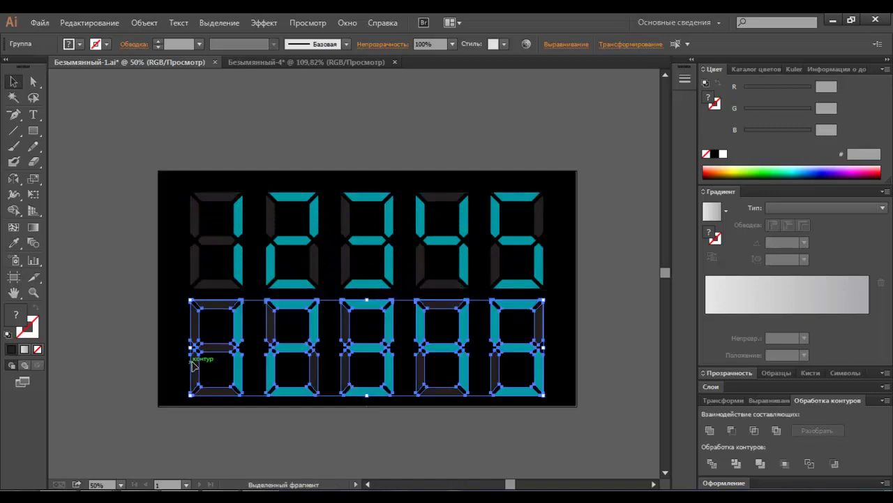
{"action": "left_click", "coordinate": [148, 269]}
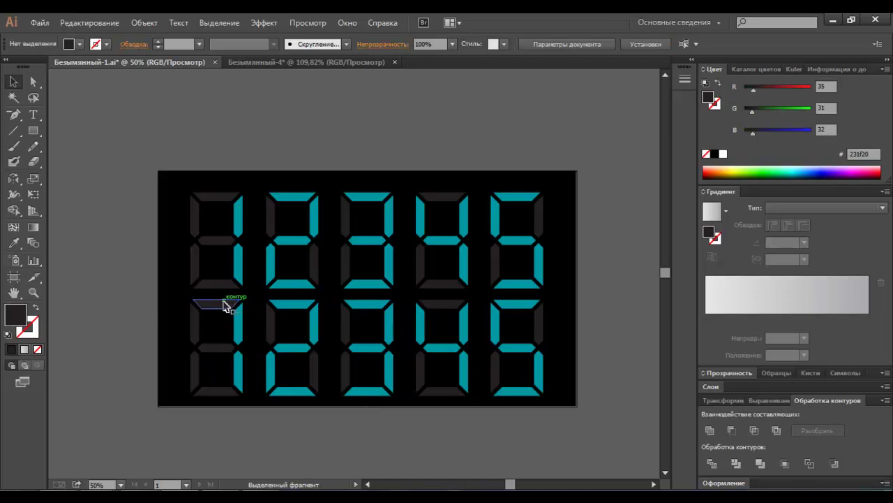
Select the first lower digit's top, upper-left, middle, lower-left and bottom segments
{"action": "key", "text": "a"}
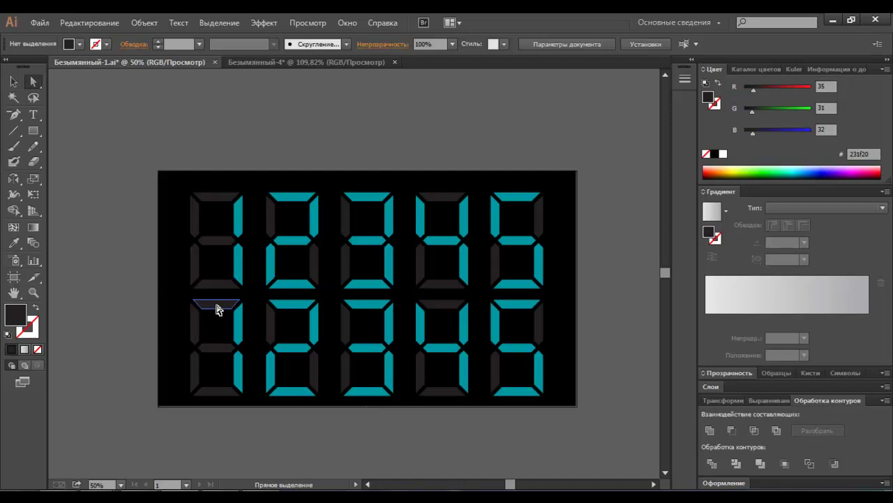
{"action": "left_click", "coordinate": [217, 310]}
{"action": "left_click", "coordinate": [195, 319], "text": "shift"}
{"action": "left_click", "coordinate": [213, 349], "text": "shift"}
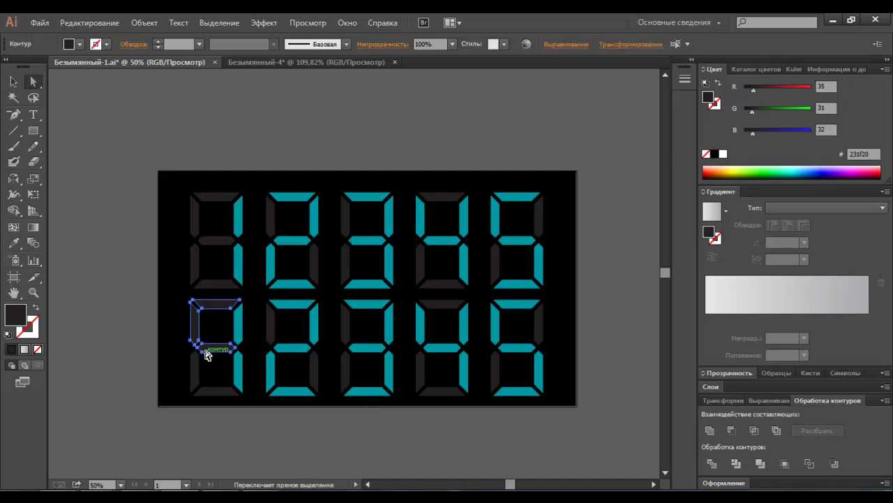
{"action": "left_click", "coordinate": [194, 369], "text": "shift"}
{"action": "left_click", "coordinate": [214, 394], "text": "shift"}
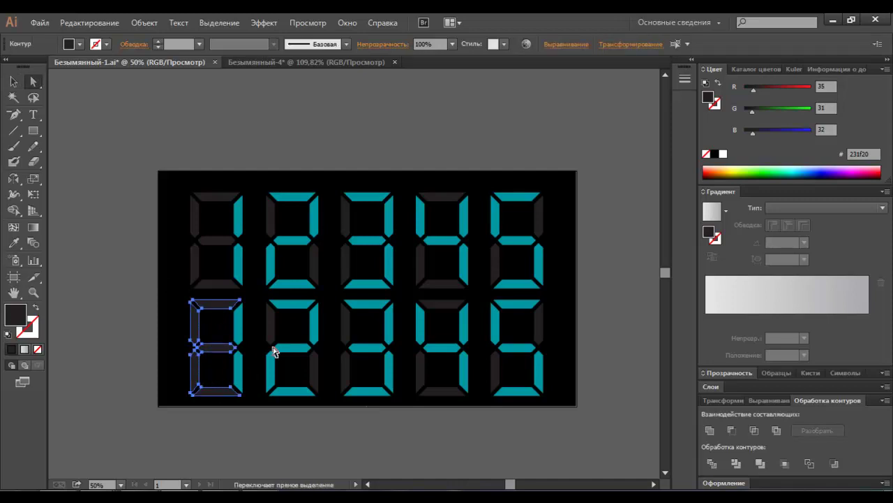
Add the needed segments of the other four lower digits and fill everything with lit cyan
{"action": "left_click", "coordinate": [319, 367], "text": "shift"}
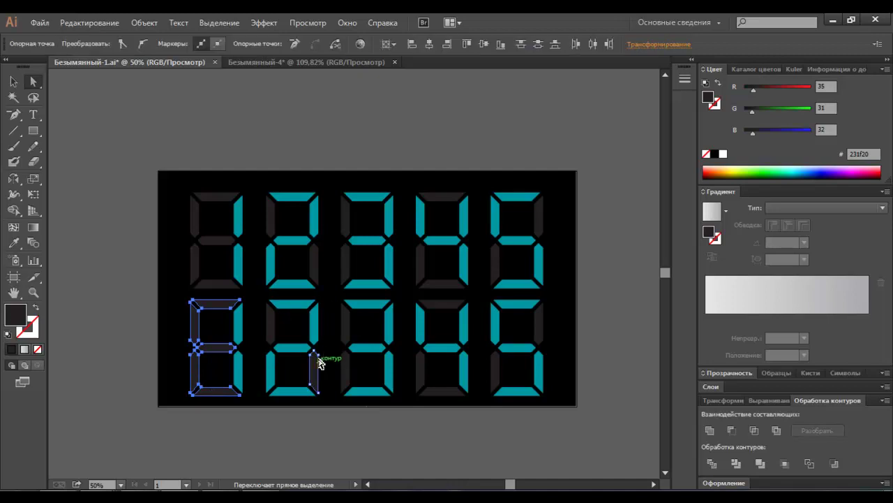
{"action": "left_click", "coordinate": [344, 328], "text": "shift"}
{"action": "left_click", "coordinate": [346, 363], "text": "shift"}
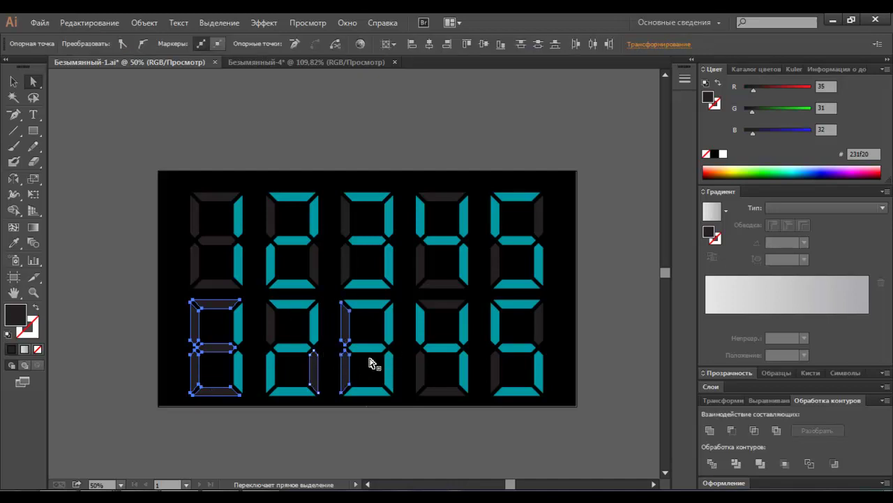
{"action": "left_click", "coordinate": [450, 388], "text": "shift"}
{"action": "left_click", "coordinate": [541, 324], "text": "shift"}
{"action": "left_click", "coordinate": [499, 367], "text": "shift"}
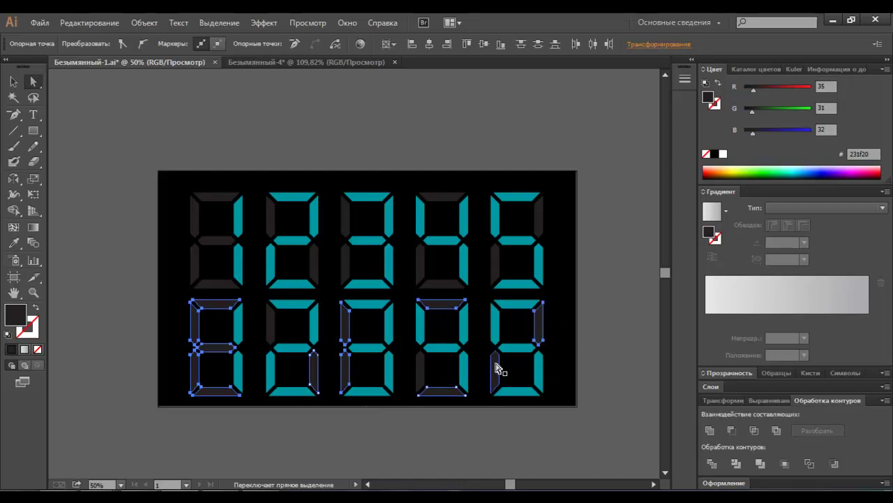
{"action": "left_click", "coordinate": [13, 242]}
{"action": "left_click", "coordinate": [241, 334]}
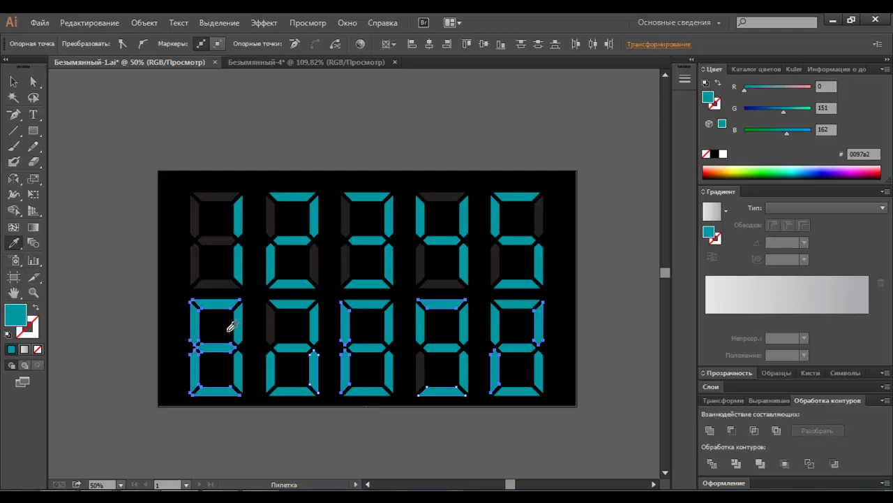
{"action": "left_click", "coordinate": [34, 82]}
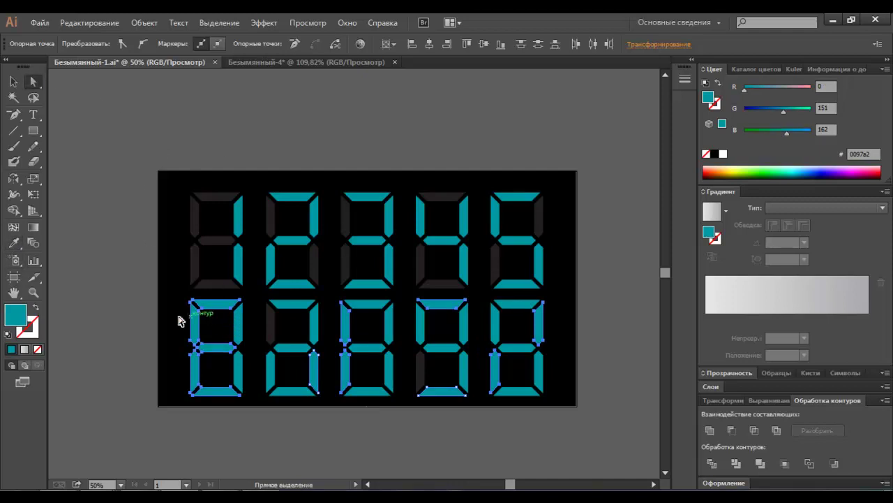
Dim the first lower digit's upper-right and second digit's middle, lower-left, bottom segments to grey
{"action": "left_click", "coordinate": [138, 322]}
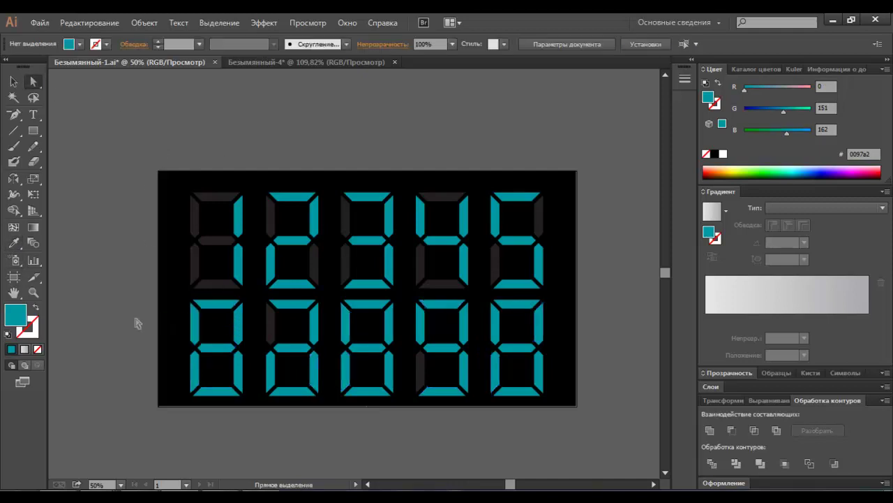
{"action": "left_click", "coordinate": [238, 321]}
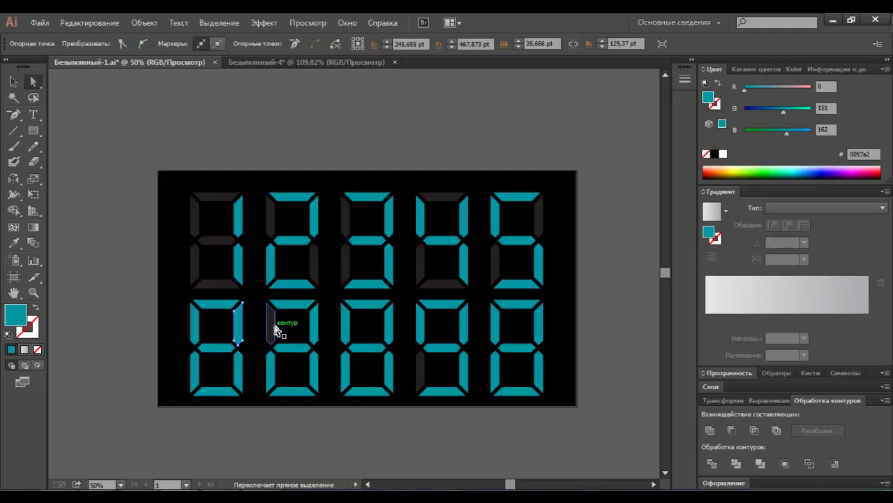
{"action": "left_click", "coordinate": [288, 351], "text": "shift"}
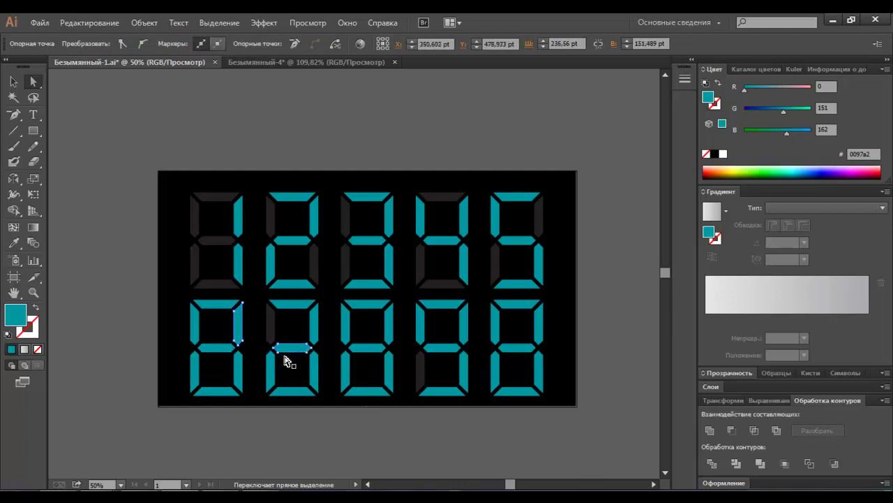
{"action": "left_click", "coordinate": [273, 363], "text": "shift"}
{"action": "left_click", "coordinate": [293, 393], "text": "shift"}
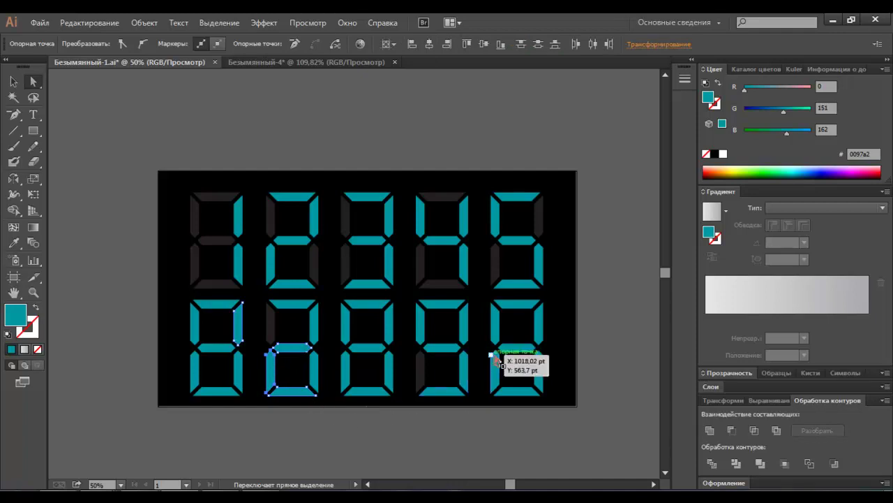
{"action": "left_click", "coordinate": [14, 243]}
{"action": "left_click", "coordinate": [192, 212]}
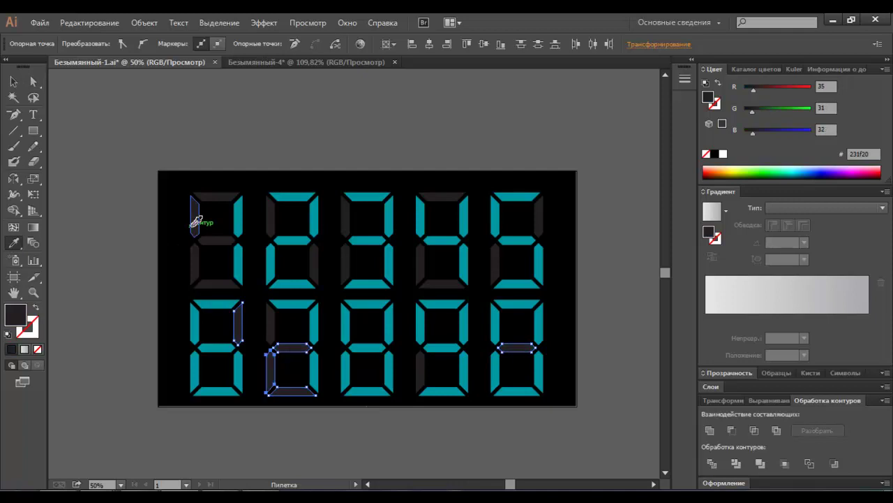
{"action": "left_click", "coordinate": [13, 81]}
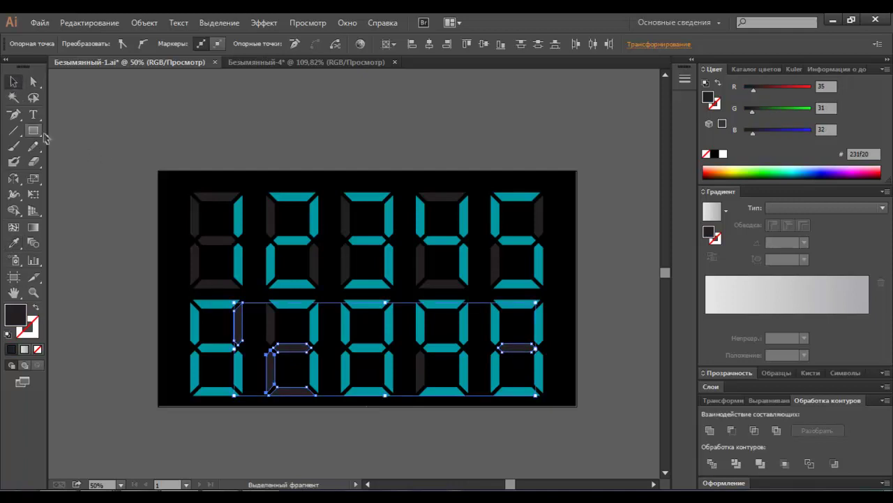
{"action": "left_click", "coordinate": [68, 155]}
{"action": "left_click", "coordinate": [13, 97]}
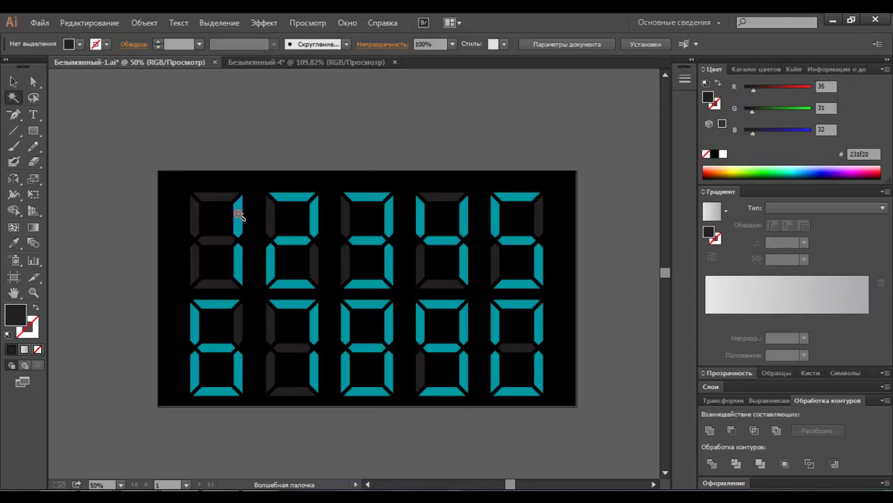
Magic-Wand a cyan segment to select every lit segment in both rows
{"action": "left_click", "coordinate": [238, 214]}
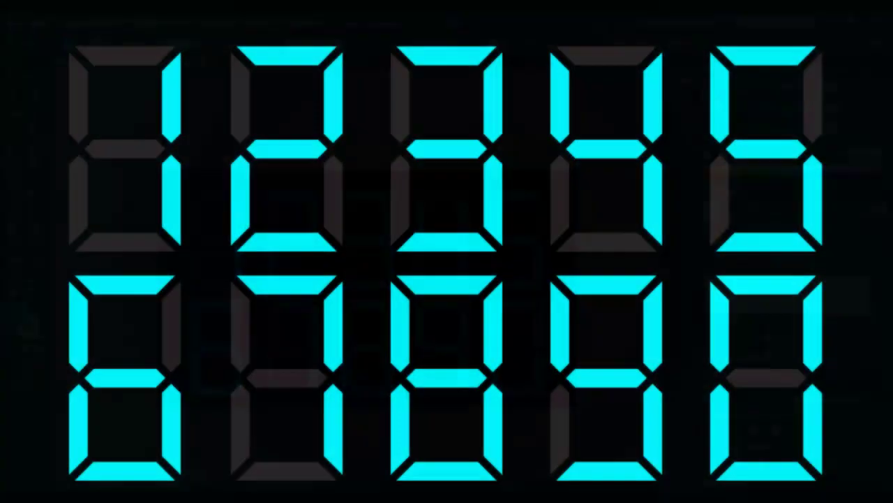